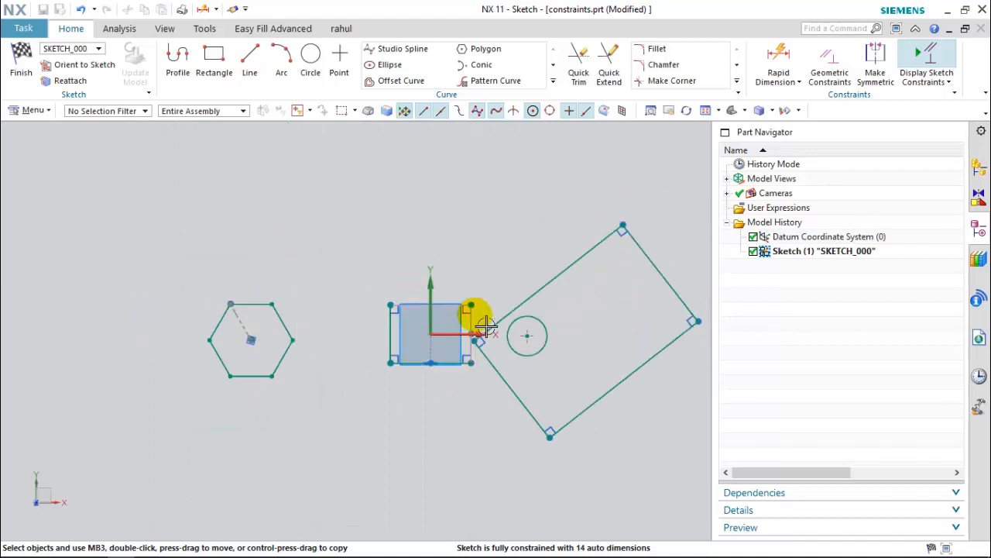
scroll(481, 316, "up", 4)
scroll(350, 356, "down", 2)
scroll(405, 353, "down", 3)
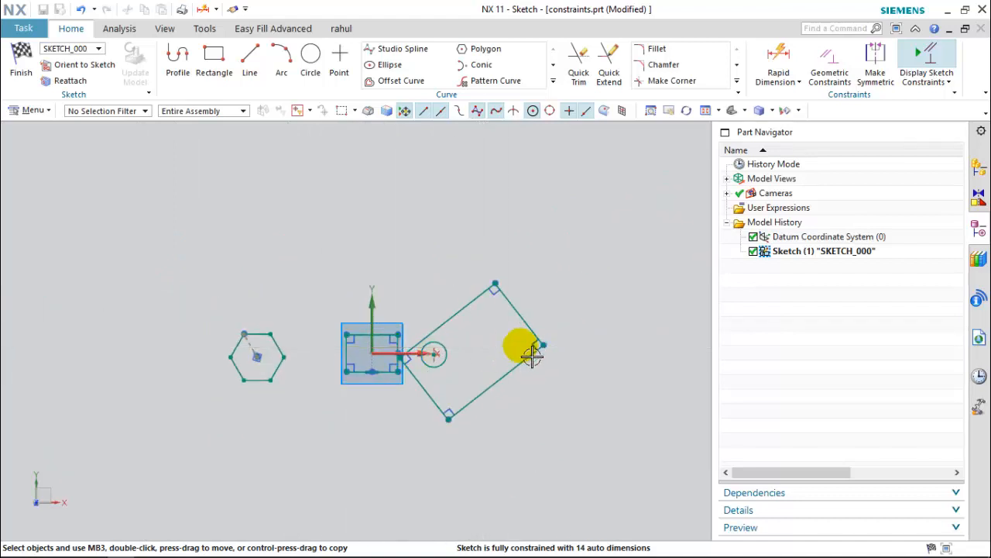
scroll(531, 354, "up", 4)
scroll(531, 354, "down", 3)
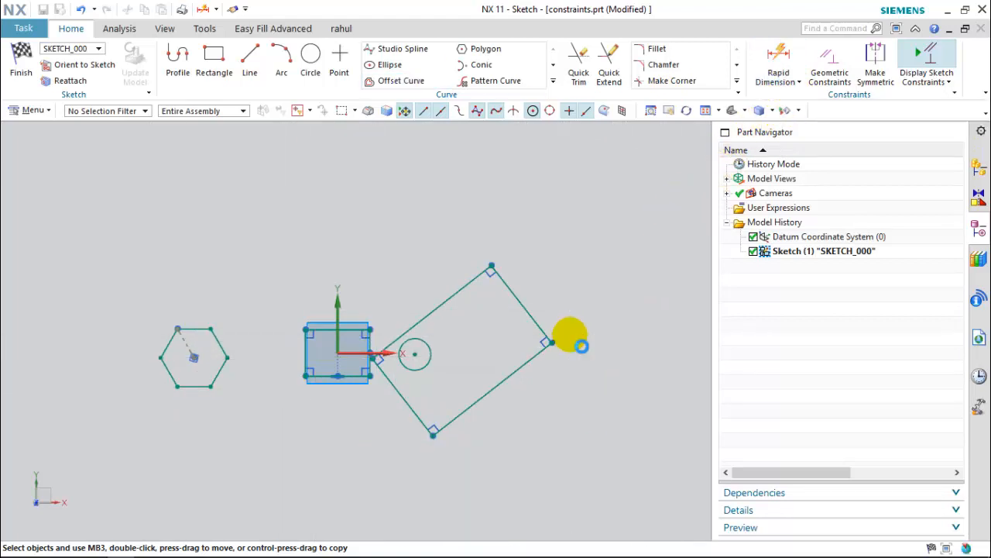
key("d")
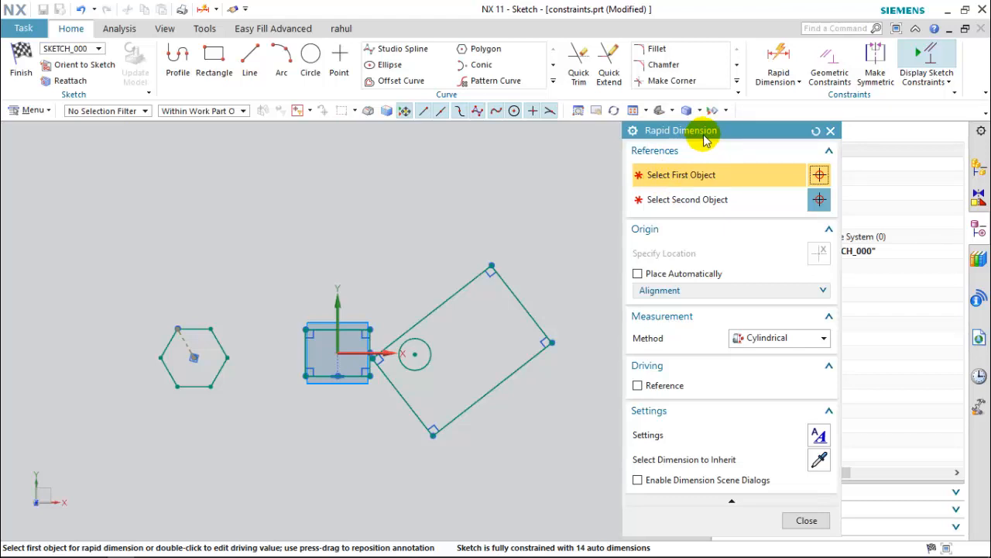
key("Escape")
- Add linear dimensions for the width and height of the rectangle around the sketch origin, using the Inferred method
left_click(800, 82)
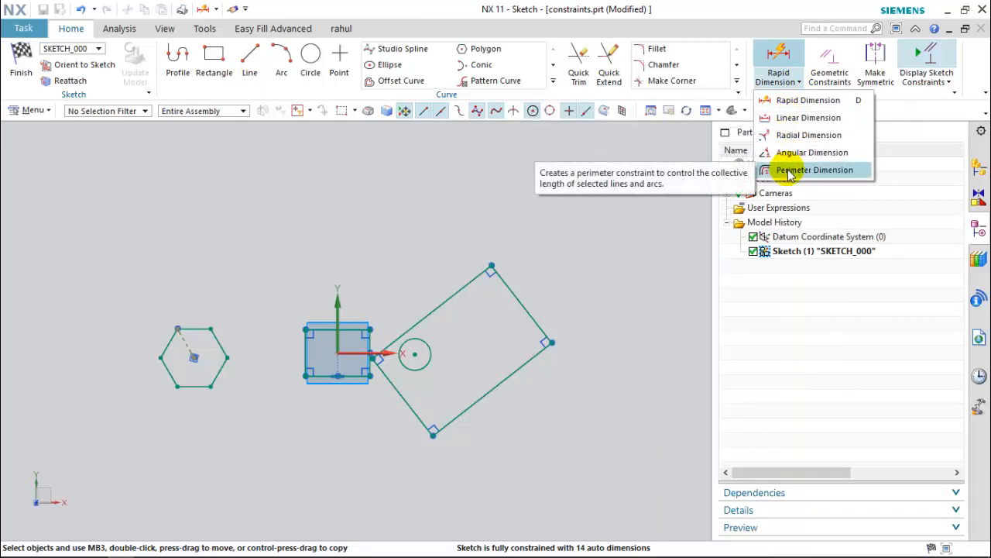
left_click(811, 121)
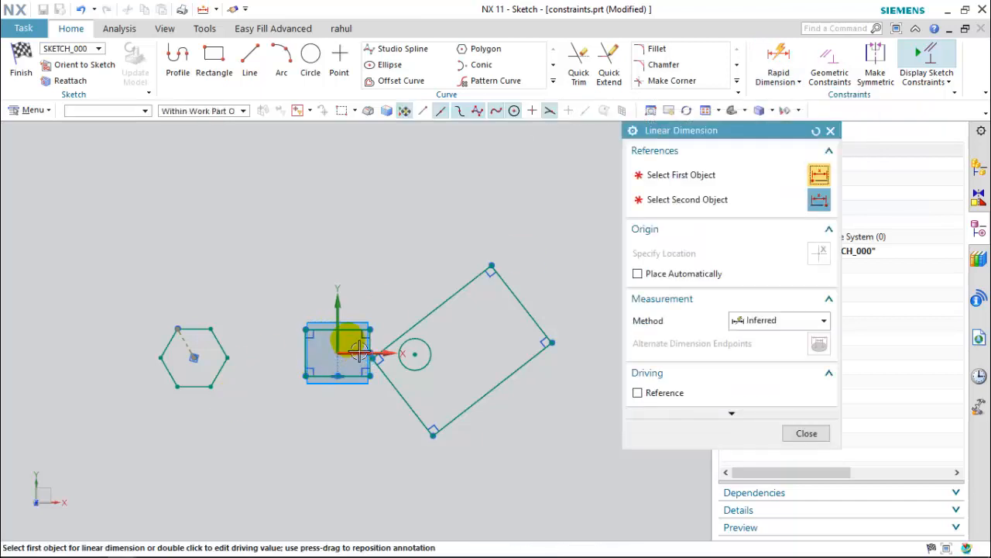
scroll(347, 332, "up", 4)
scroll(319, 331, "up", 2)
left_click(319, 332)
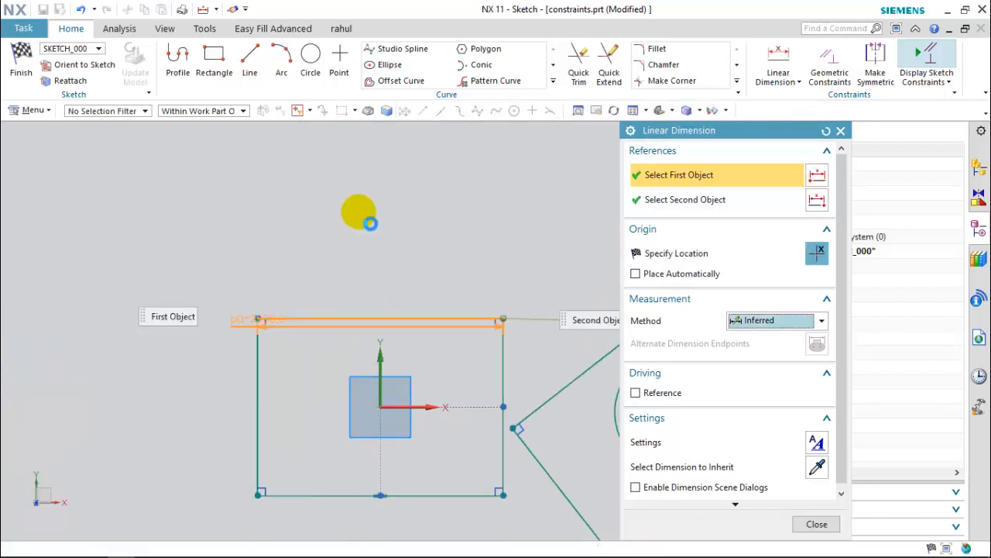
left_click(359, 210)
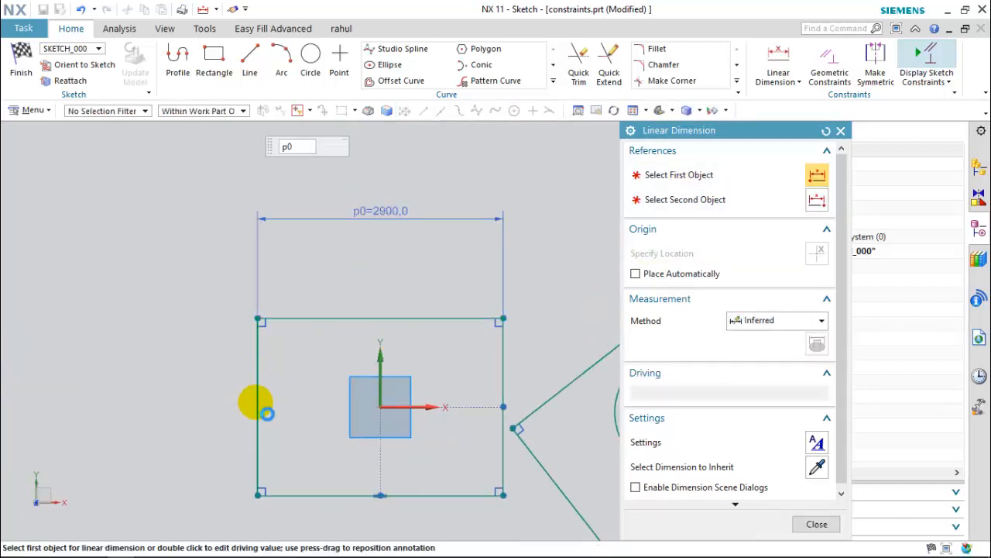
left_click(268, 446)
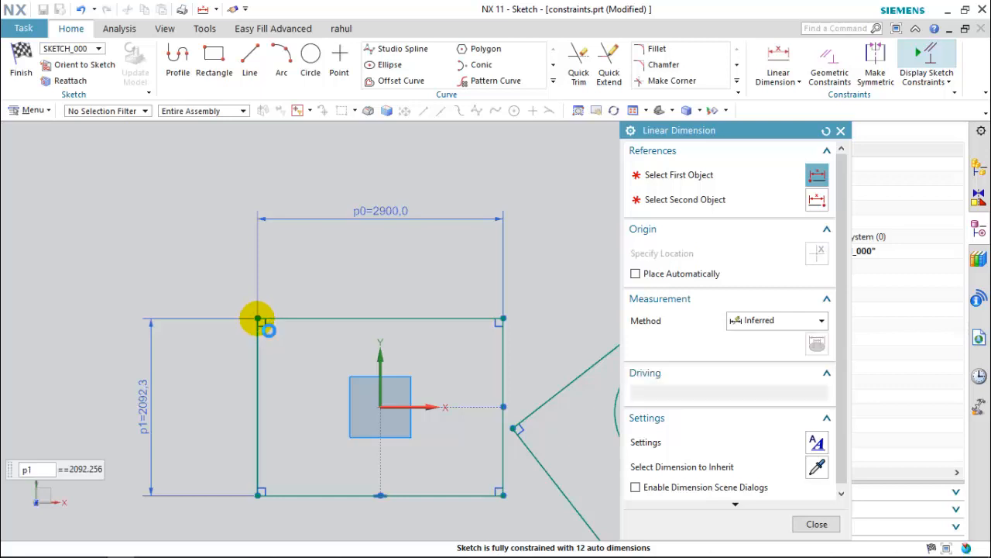
- Add a second linear width dimension between the upper corner points of the rectangle around the origin, between the first dimension and the edge
left_click(256, 315)
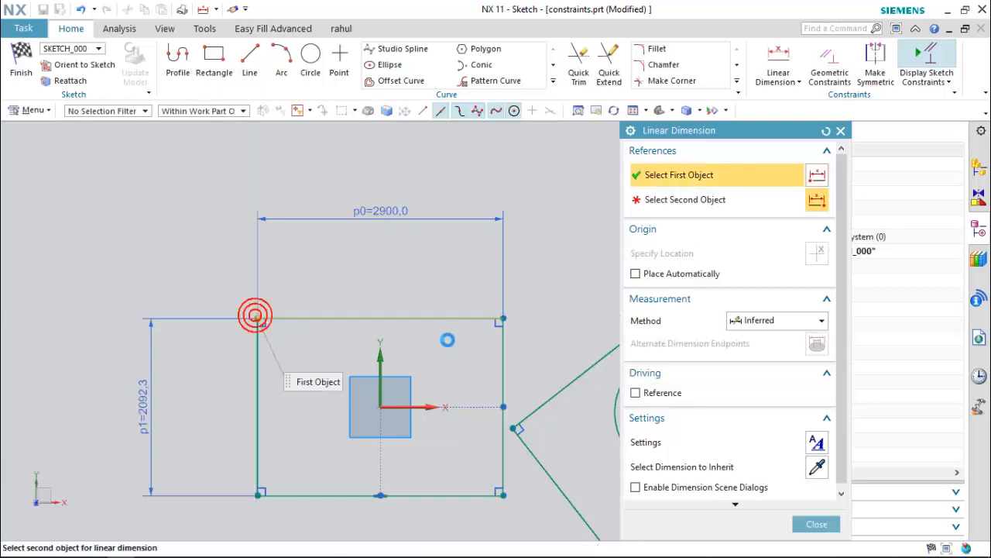
left_click(503, 317)
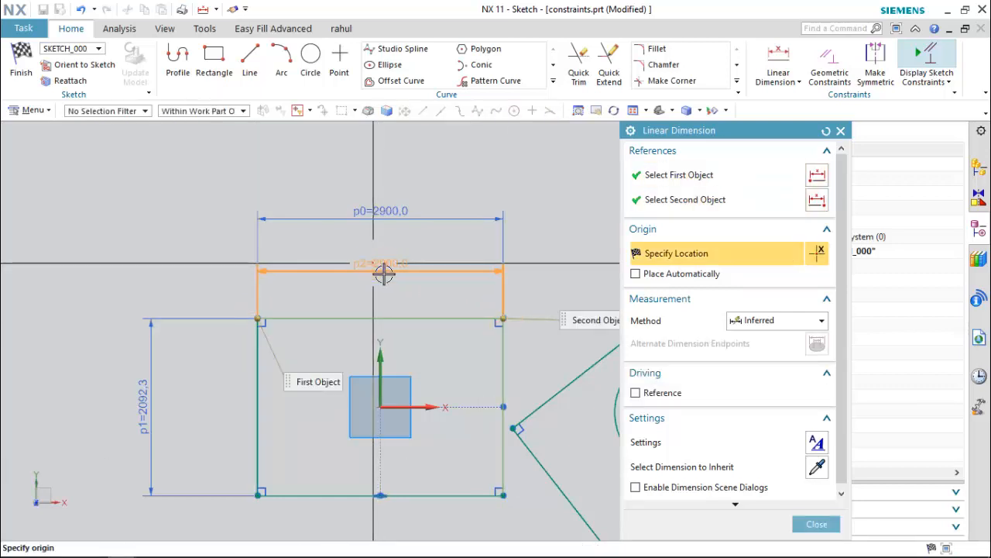
left_click(387, 271)
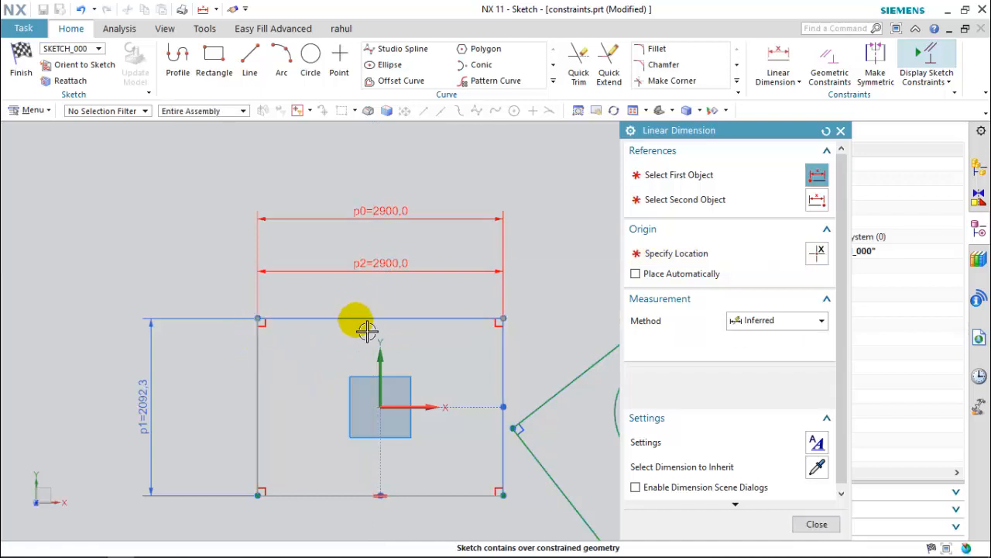
left_click(785, 321)
middle_click(416, 335)
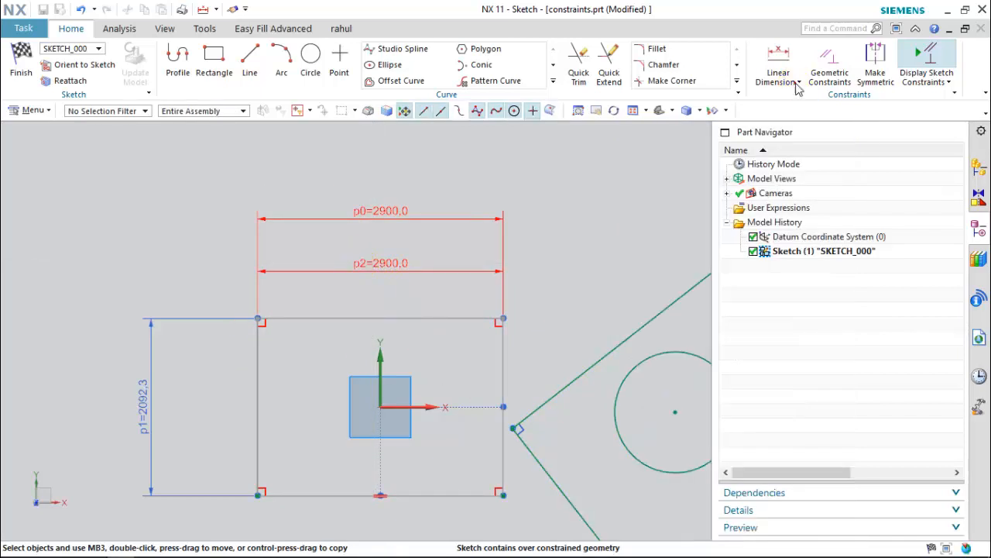
- Add a radial dimension to the circle inside the tilted rectangle, placed to its upper right
left_click(798, 82)
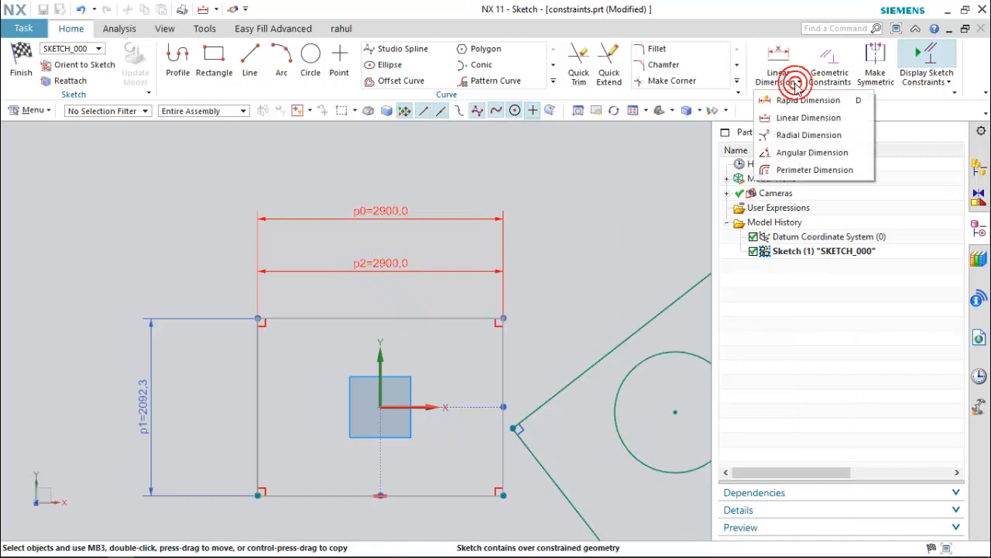
left_click(797, 135)
scroll(372, 345, "down", 7)
scroll(442, 352, "up", 5)
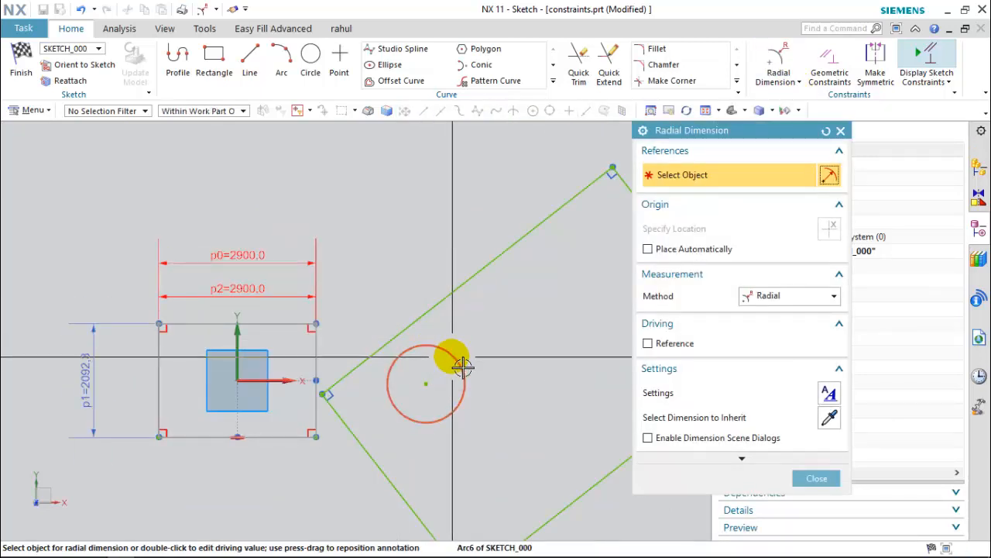
left_click(463, 368)
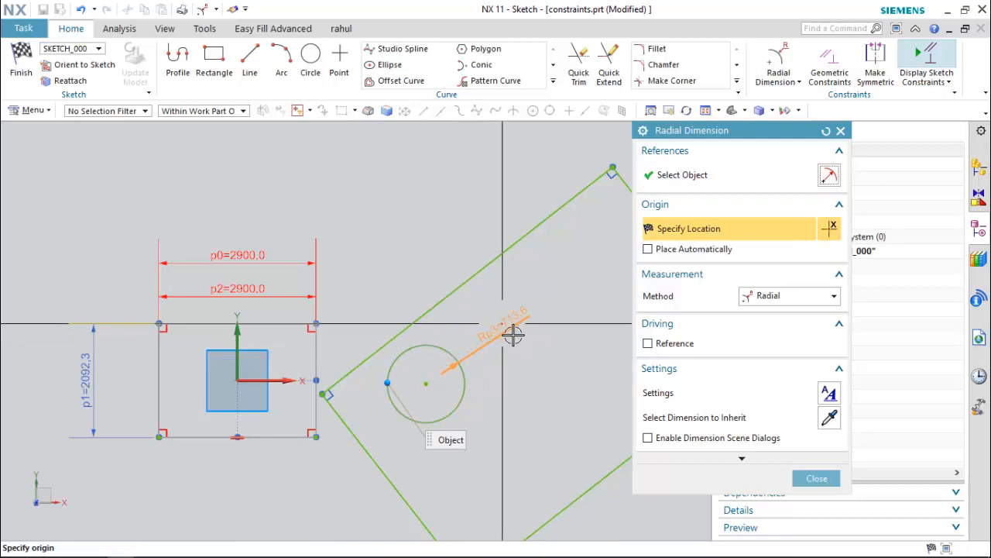
left_click(513, 335)
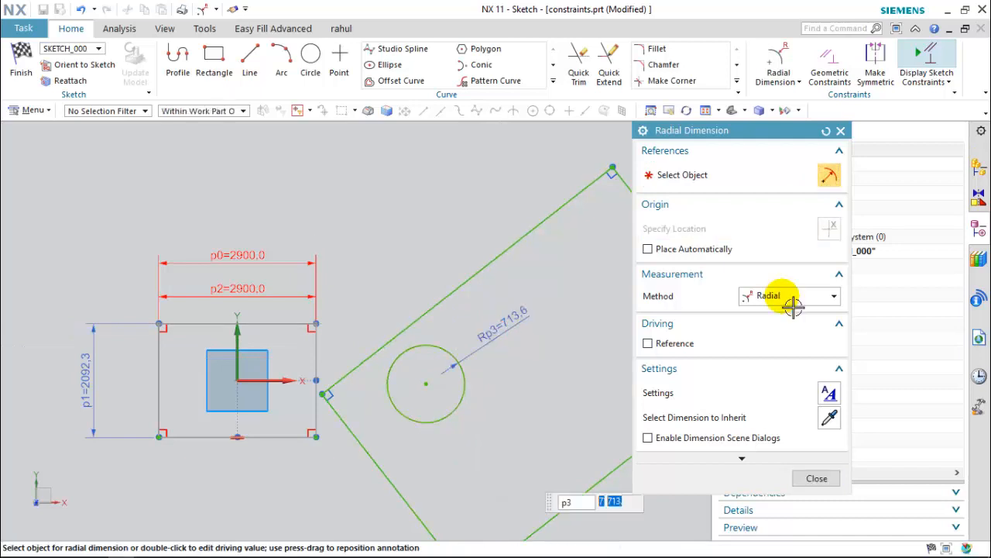
- Add a Diametral dimension to the same circle inside the tilted rectangle, placed to its lower right
left_click(787, 302)
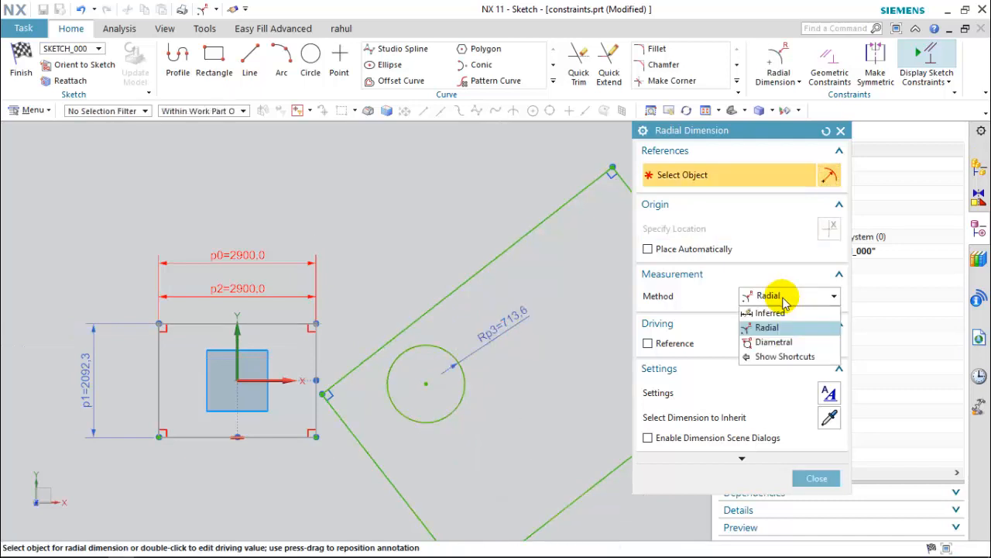
left_click(774, 342)
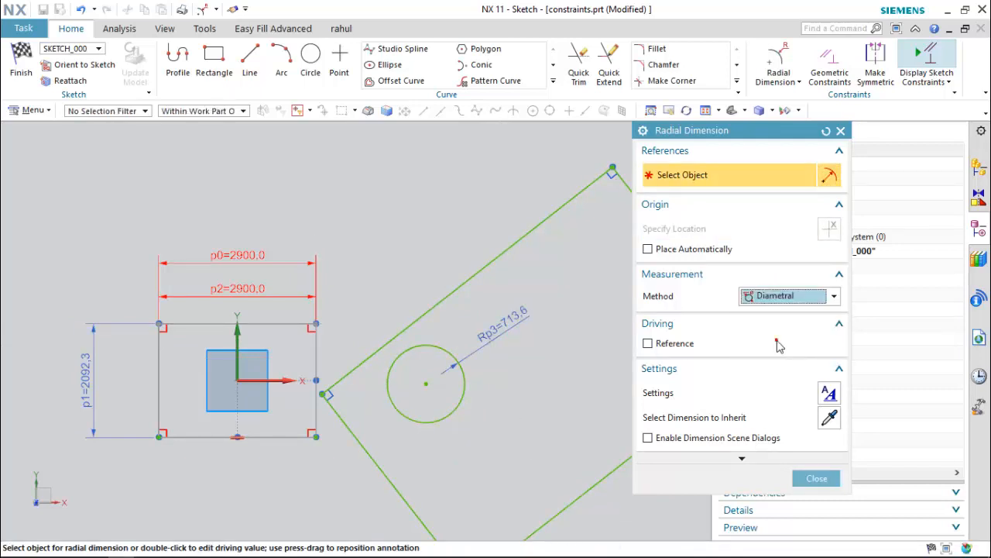
left_click(477, 408)
left_click(534, 443)
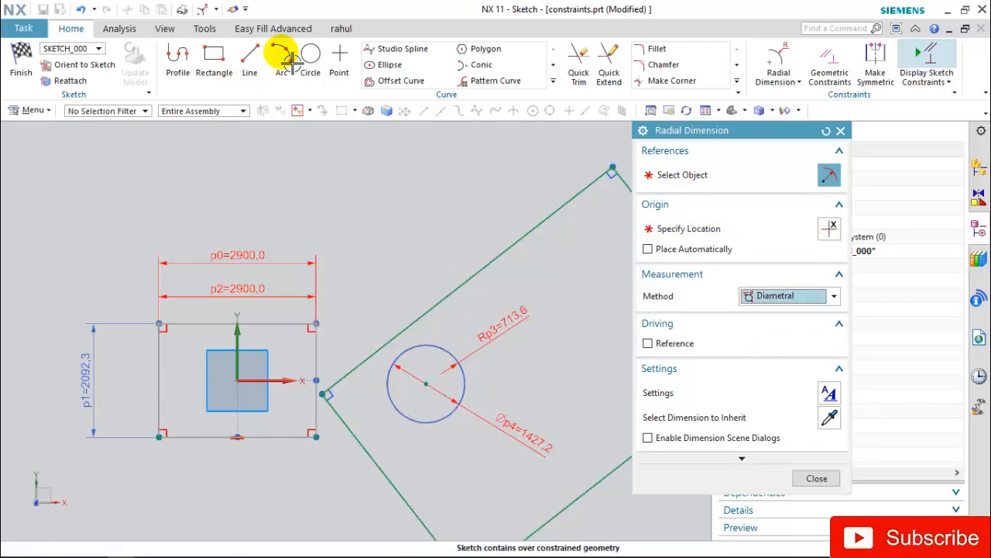
- Draw a three-point arc above the origin rectangle, starting at about XC 1200, YC 3900, with a radius of about 1637
left_click(282, 62)
left_click(303, 167)
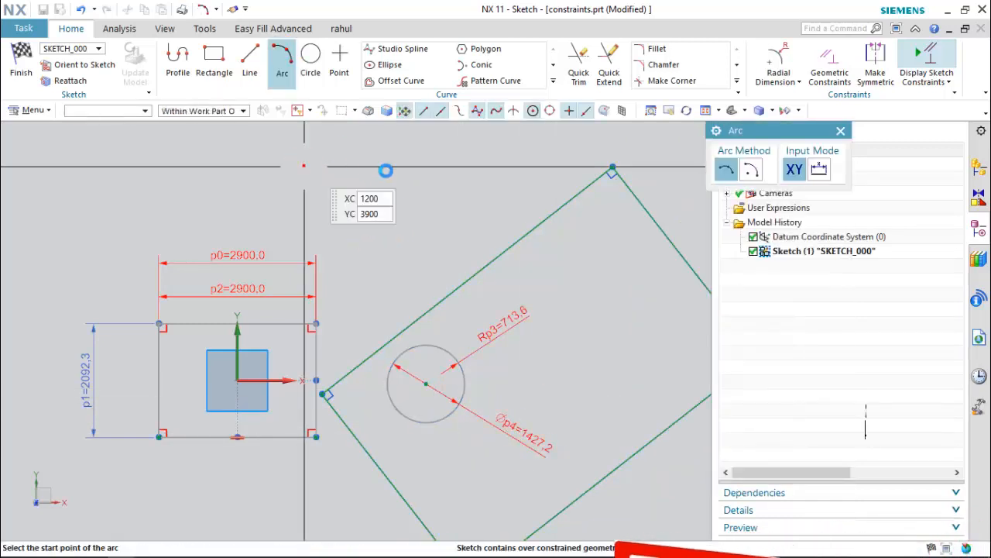
left_click(473, 166)
scroll(378, 294, "down", 3)
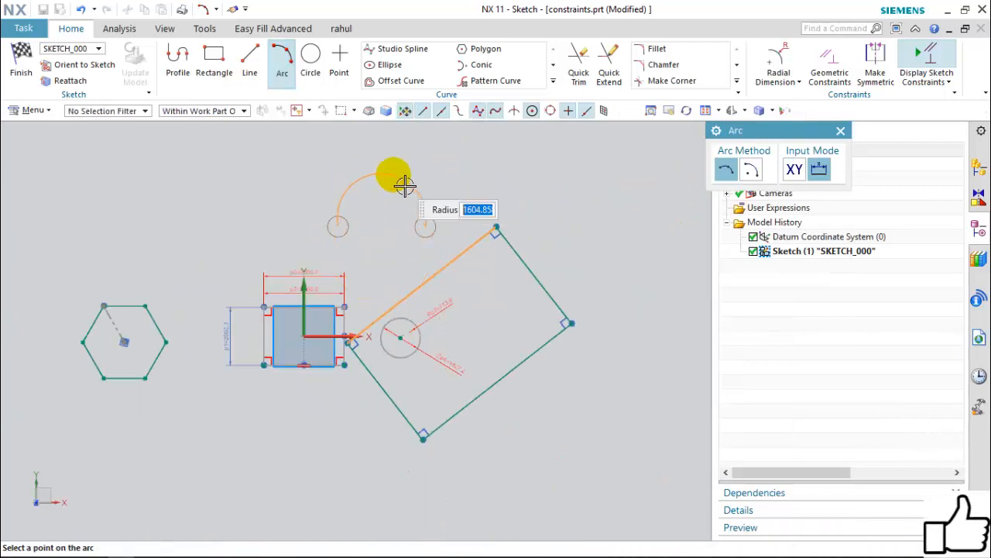
left_click(437, 166)
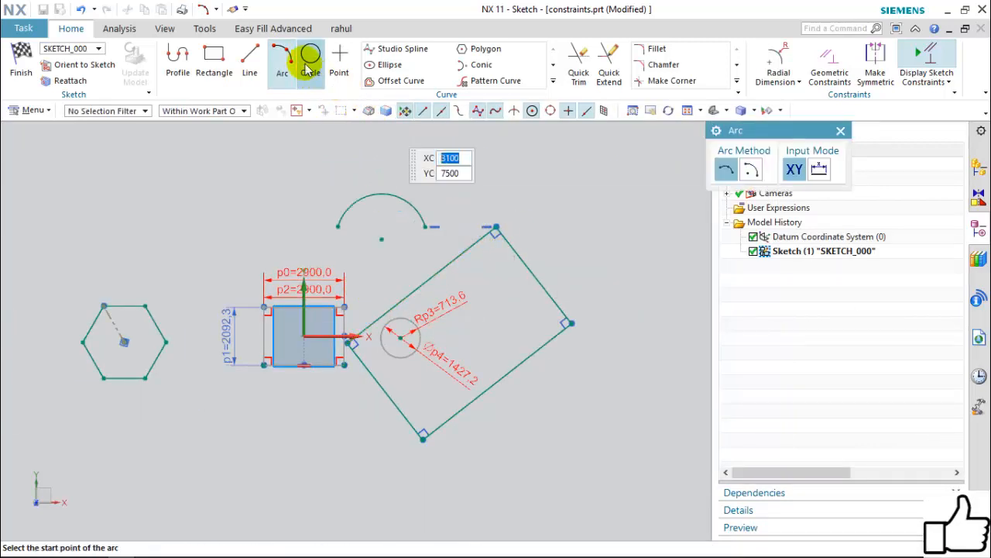
- Draw a circle about 2199 in diameter beside the arc, just above the tilted rectangle's topmost corner
left_click(310, 63)
left_click(480, 168)
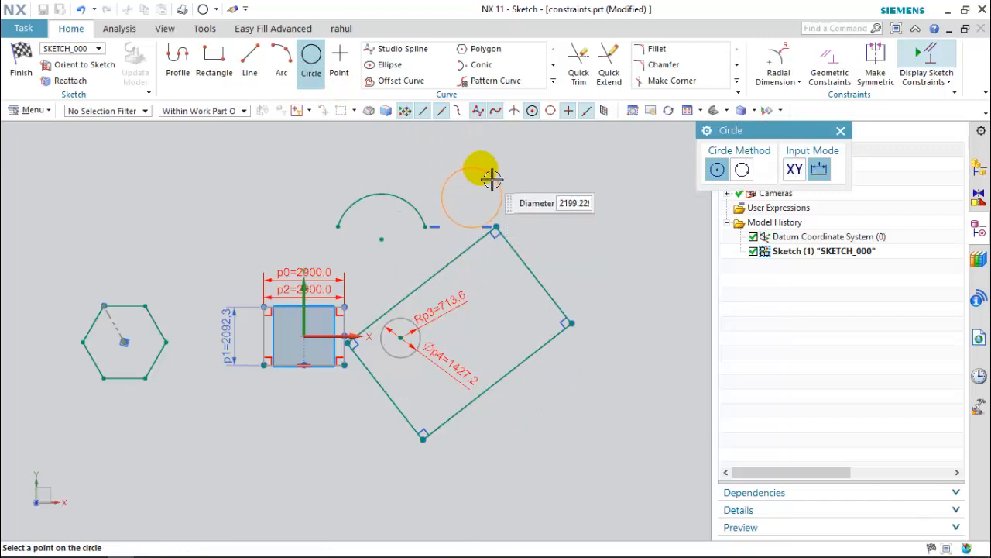
left_click(493, 180)
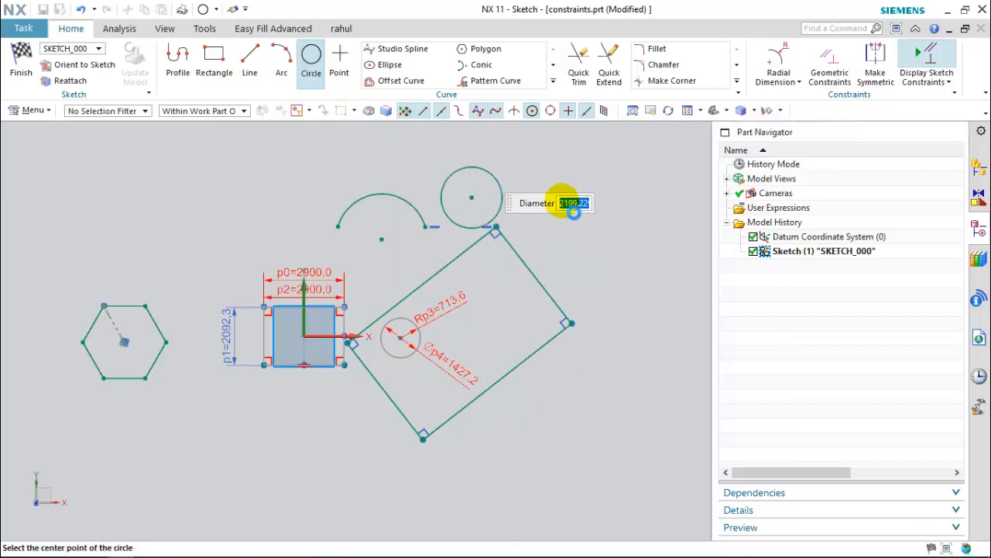
- Dimension the new arc with Radial Dimension set to the Inferred method, placing the value above the arc
left_click(780, 62)
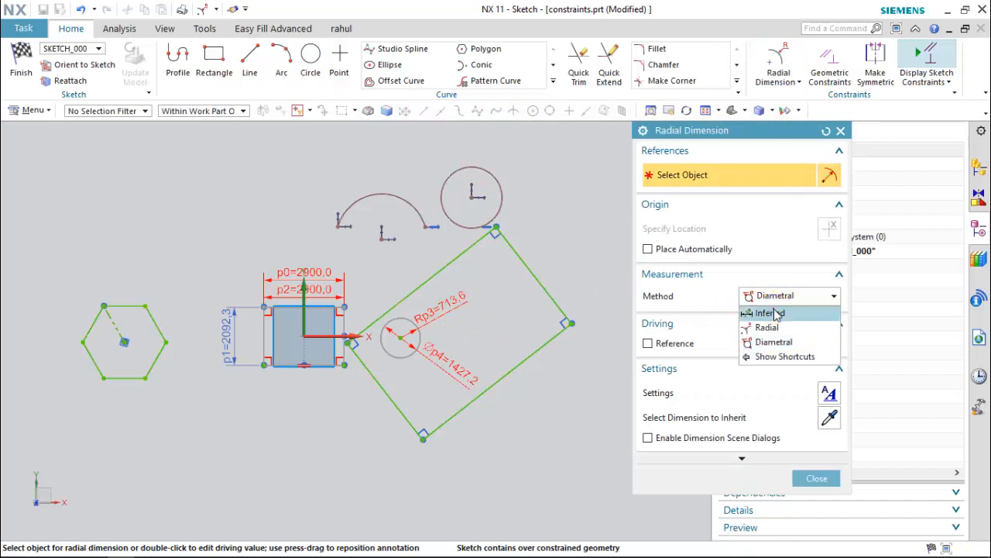
left_click(777, 313)
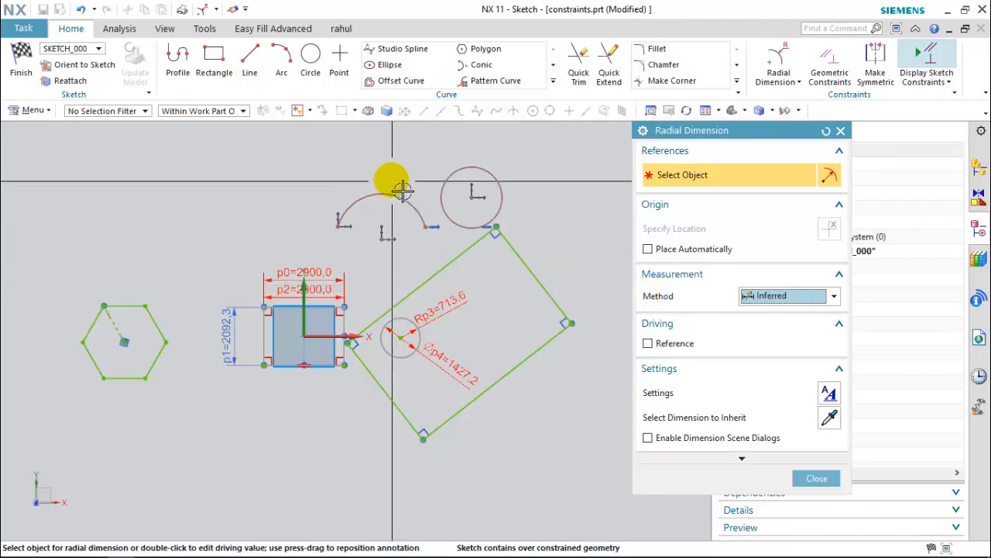
scroll(387, 180, "up", 3)
scroll(378, 380, "down", 2)
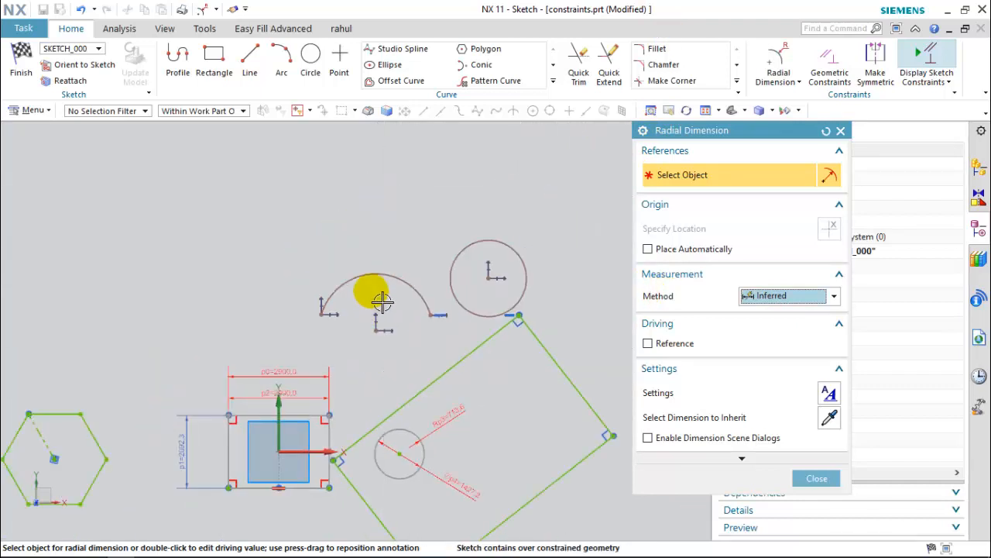
scroll(378, 265, "up", 3)
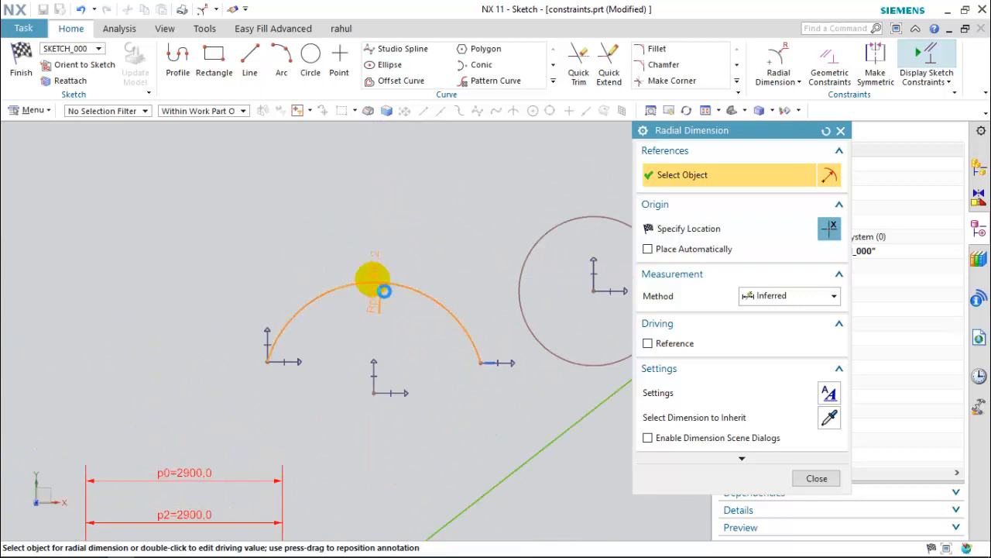
left_click(384, 290)
scroll(387, 267, "up", 3)
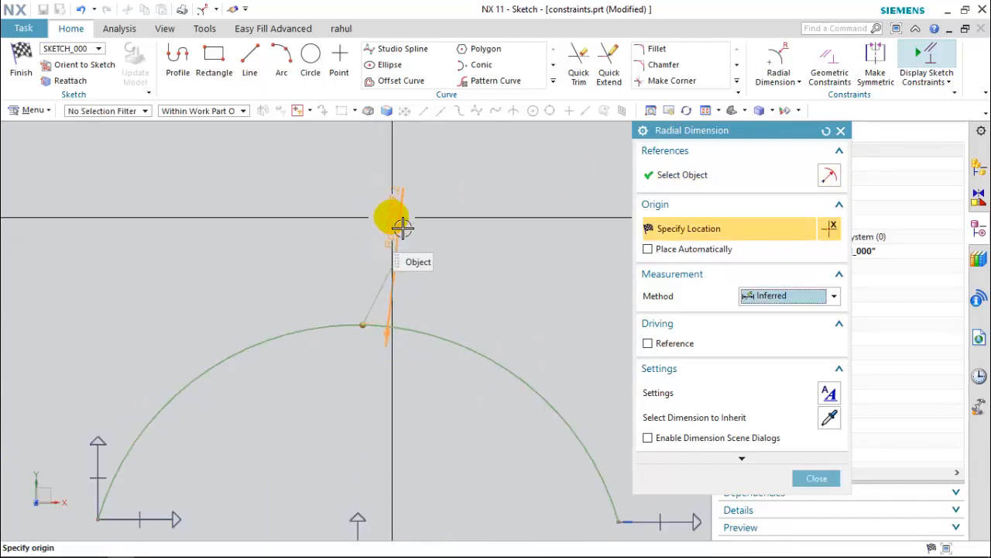
left_click(404, 228)
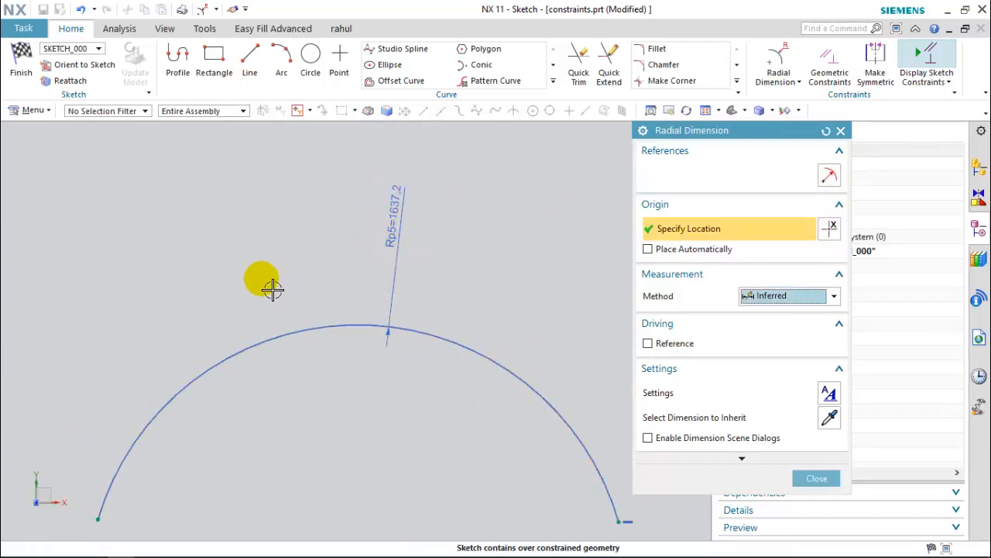
- Dimension the new circle beside the arc with the Inferred radial method, placing the value to its upper right
scroll(261, 287, "down", 6)
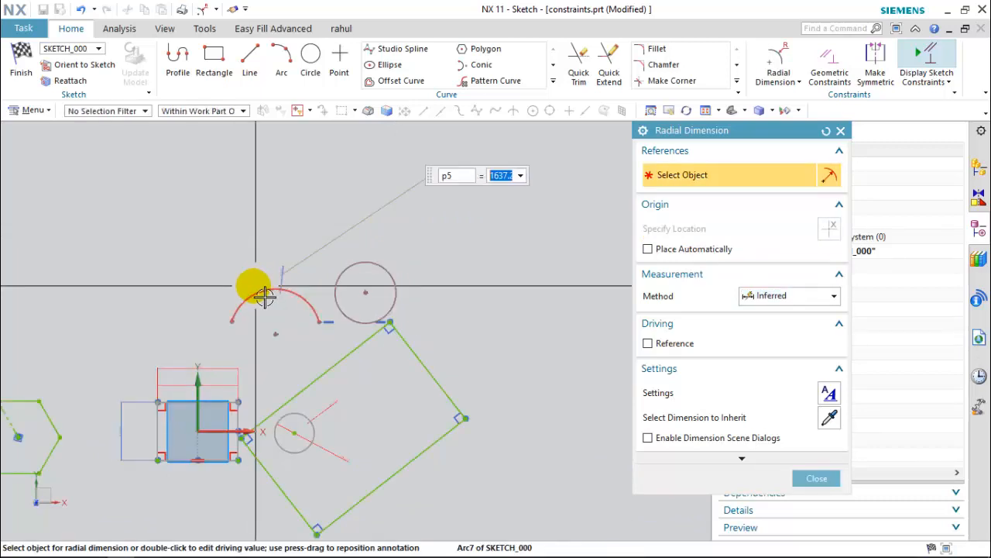
scroll(364, 273, "up", 3)
left_click(343, 305)
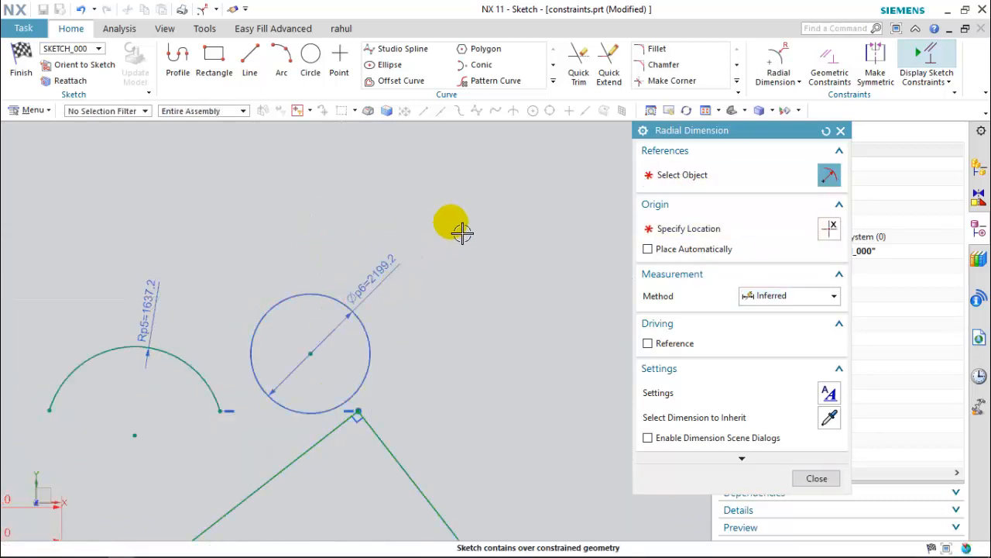
scroll(474, 295, "down", 3)
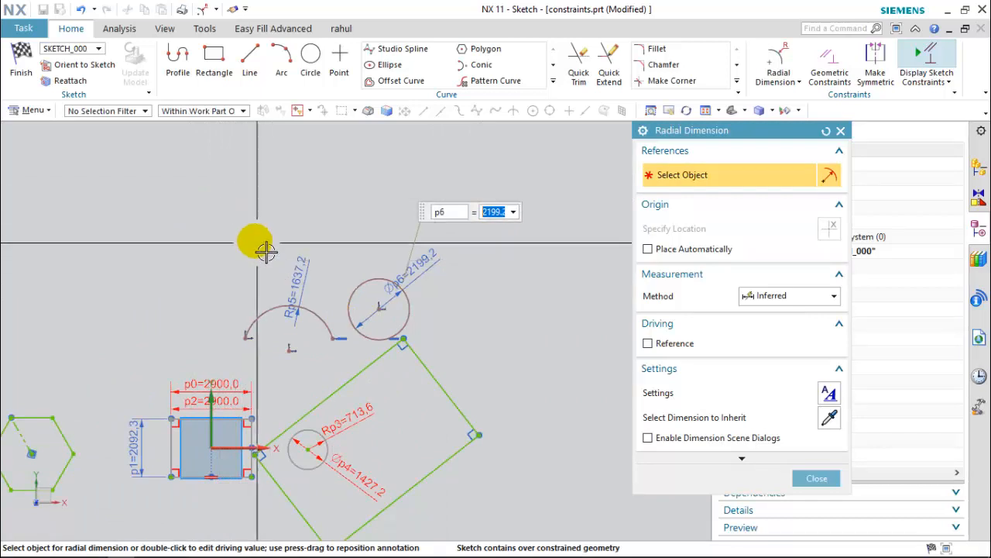
- Add an Angular Dimension between the origin rectangle's top edge and the tilted rectangle's upper-left edge, placing the value above the arc
left_click(794, 83)
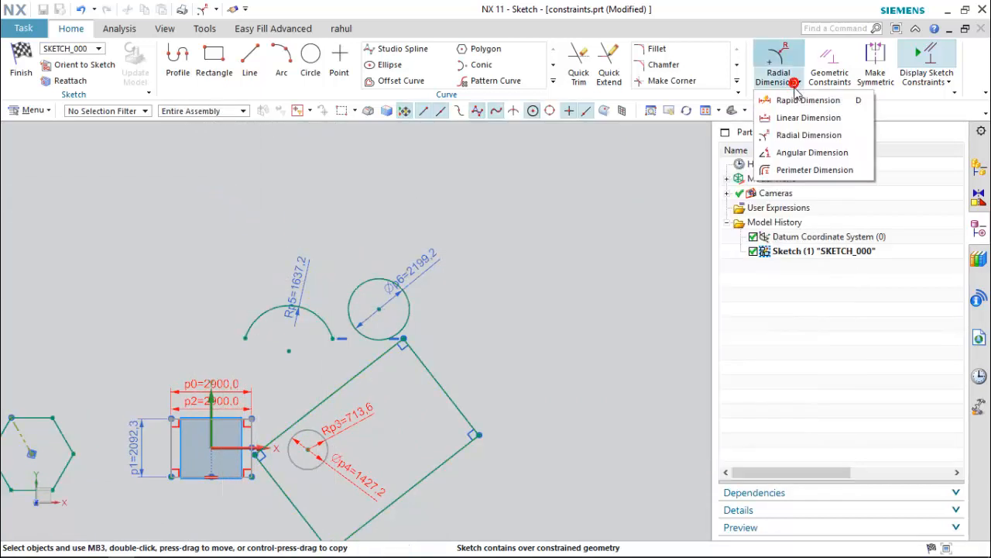
left_click(790, 152)
scroll(448, 292, "down", 2)
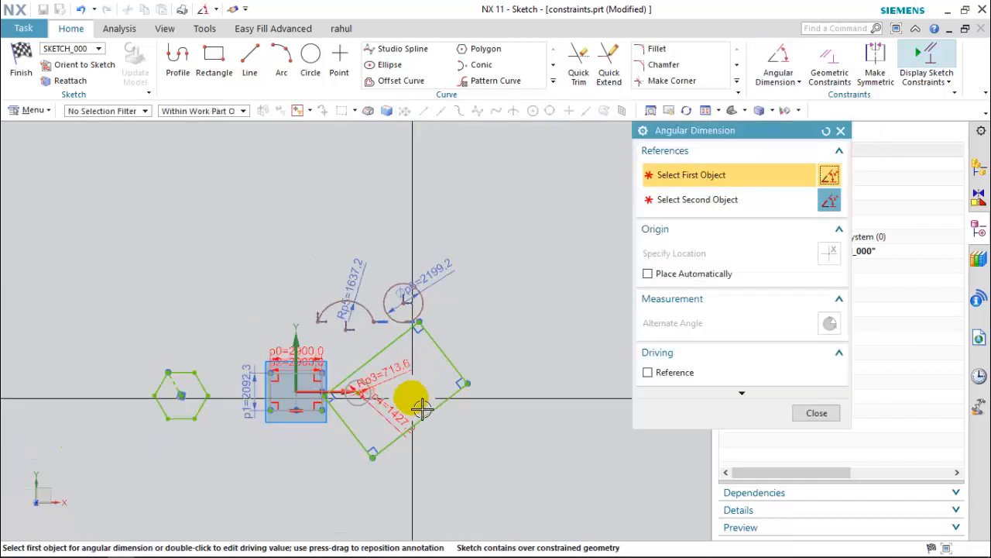
scroll(384, 359, "up", 2)
scroll(254, 399, "up", 5)
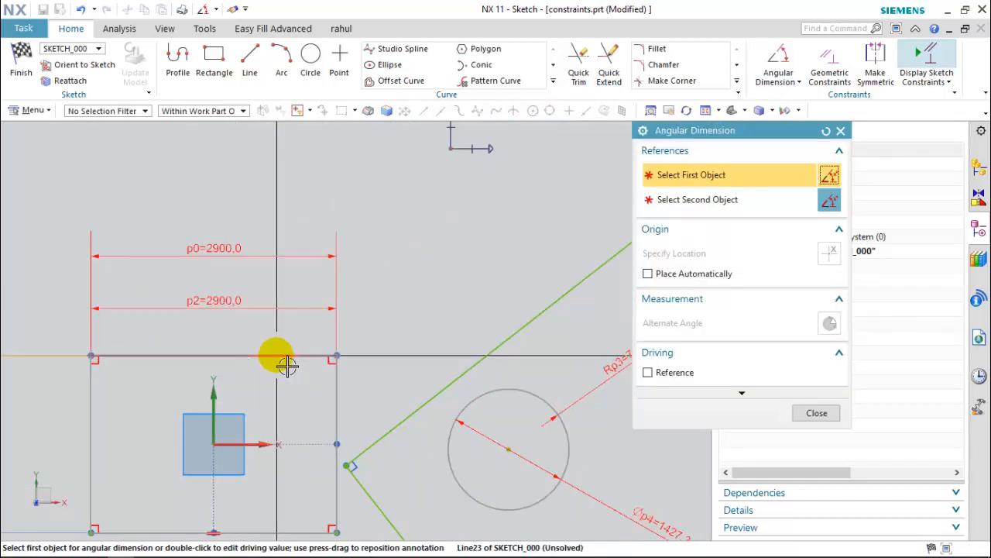
left_click(276, 356)
scroll(251, 488, "down", 3)
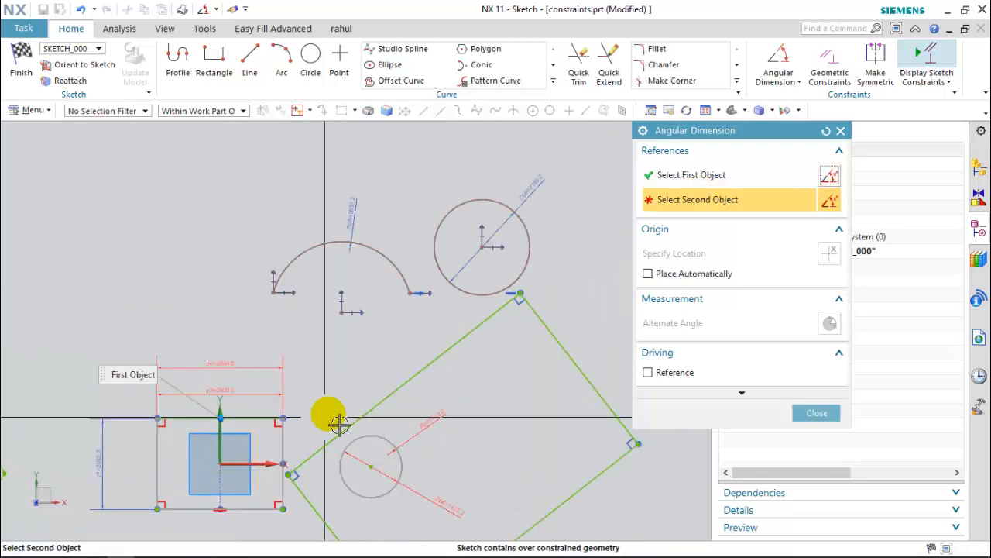
left_click(411, 391)
left_click(239, 263)
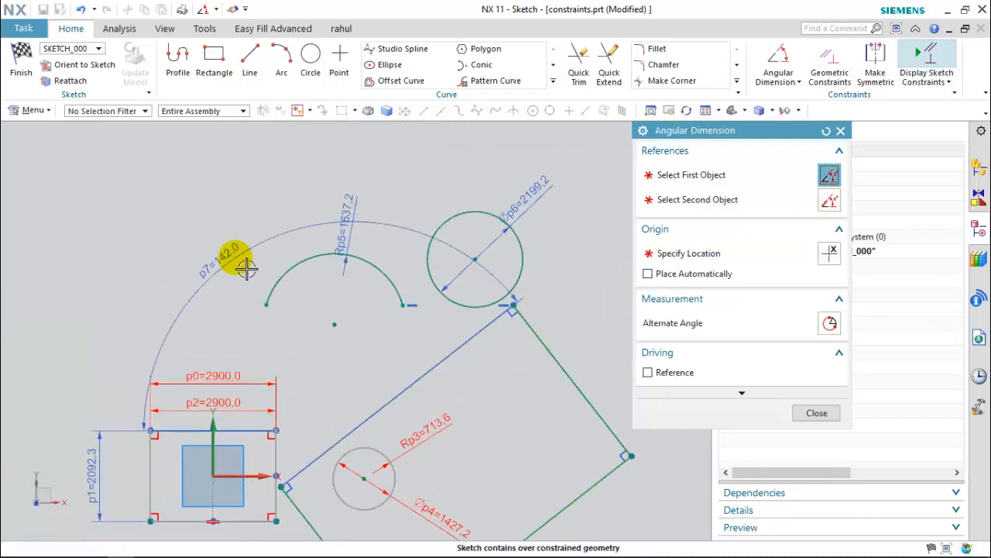
- Add an Angular Dimension between the tilted rectangle's upper-right and upper-left edges, placing the value below the rectangle, and leave the command
scroll(553, 358, "down", 2)
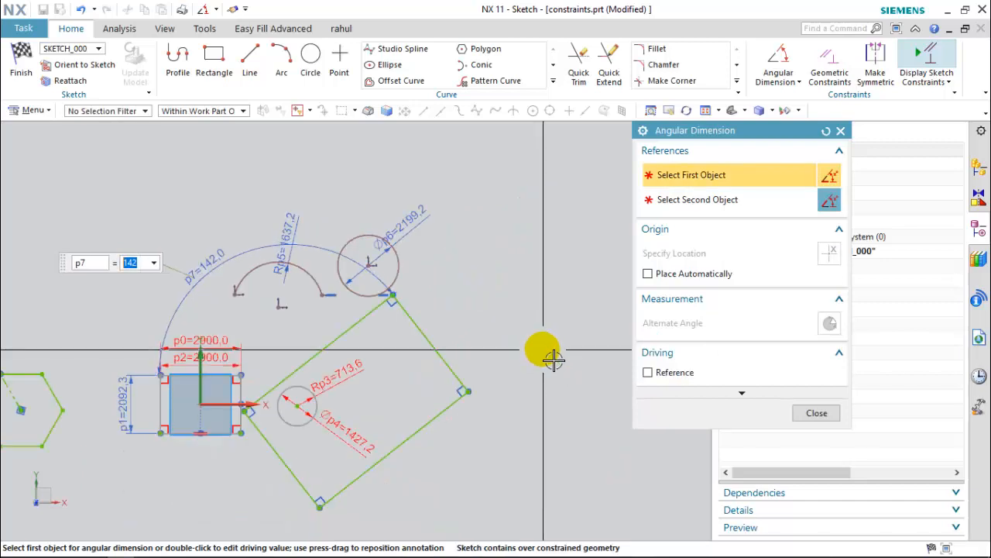
left_click(426, 340)
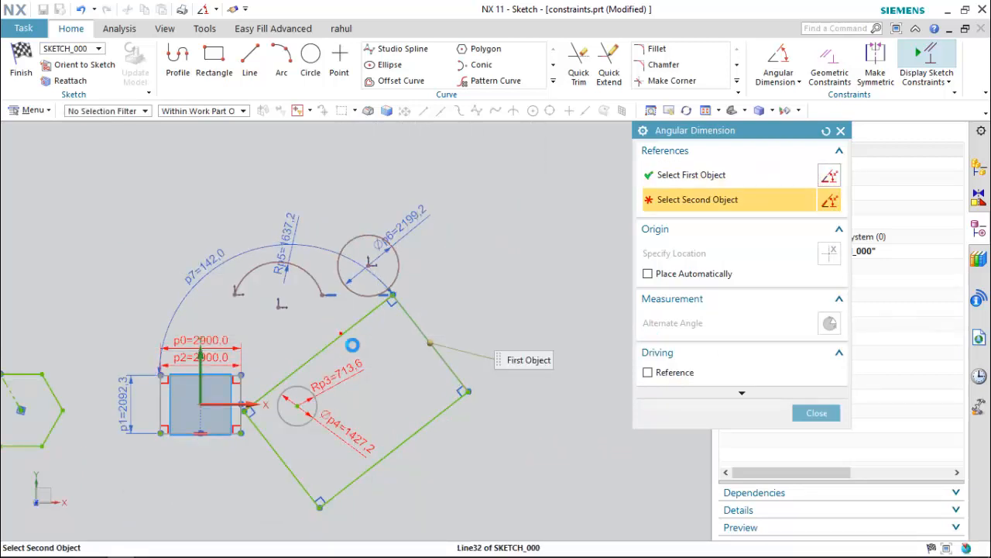
left_click(343, 333)
scroll(372, 352, "down", 2)
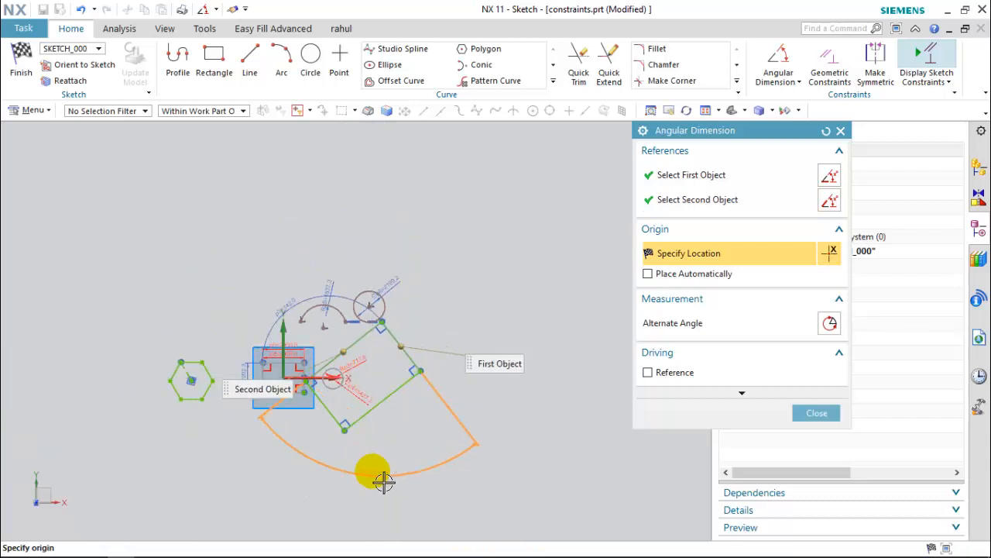
scroll(380, 477, "down", 1)
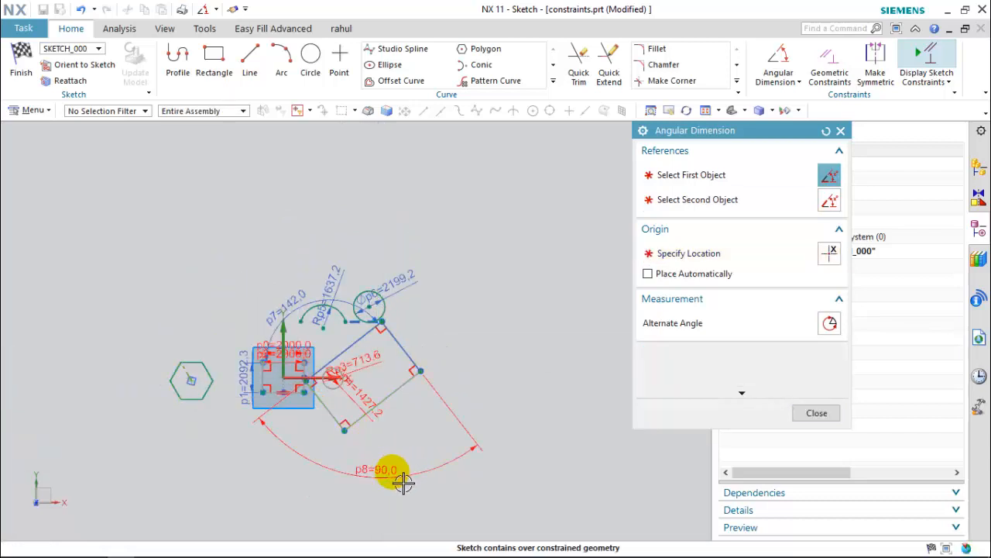
left_click(402, 482)
scroll(381, 476, "up", 3)
scroll(380, 429, "down", 4)
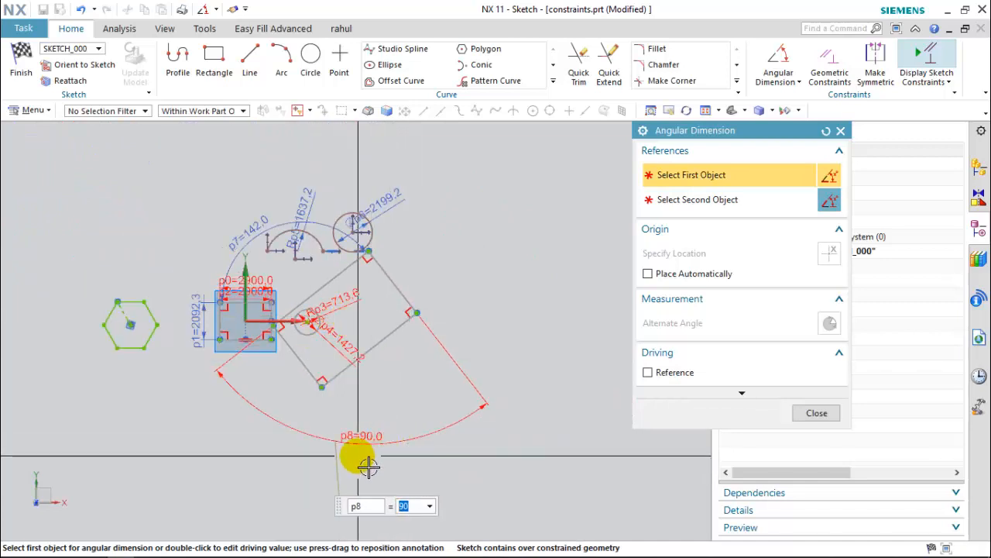
left_click(815, 415)
- Try selecting the whole hexagon, including its reference line, with one selection box for a Perimeter Dimension
left_click(782, 76)
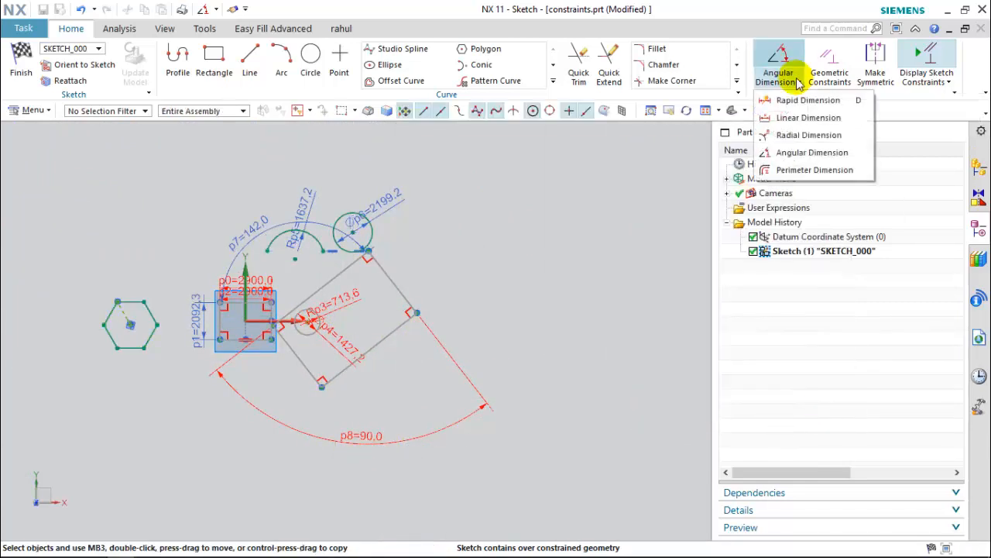
left_click(797, 170)
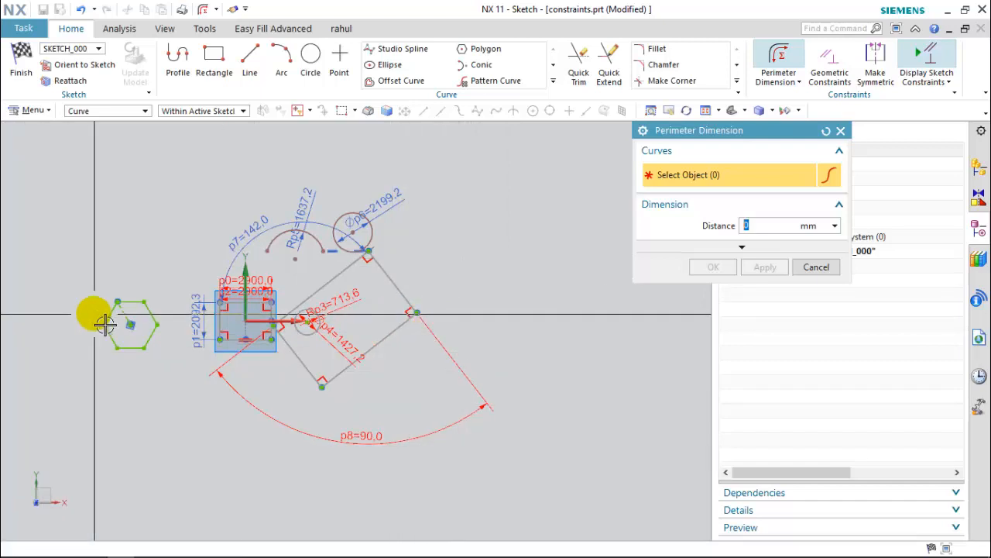
scroll(108, 322, "up", 5)
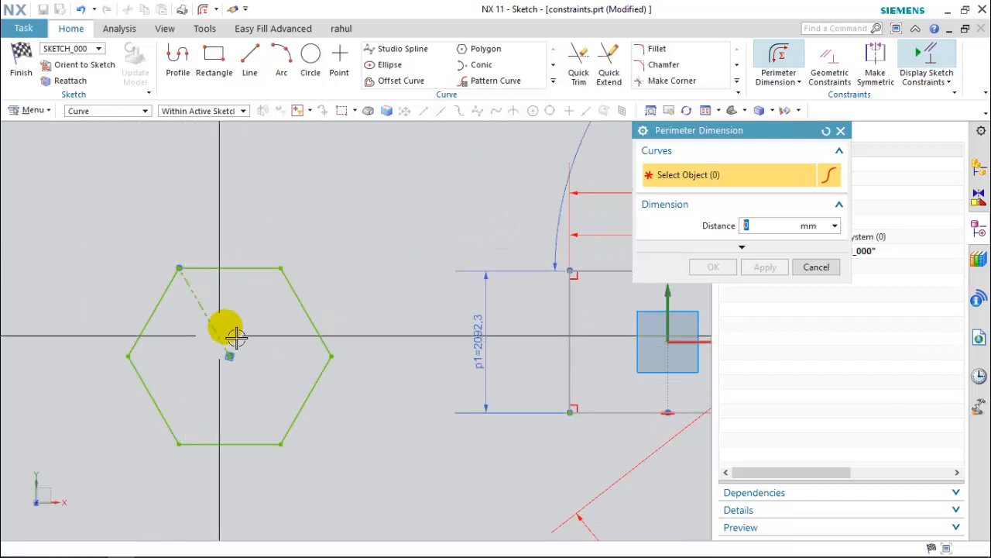
scroll(317, 262, "down", 1)
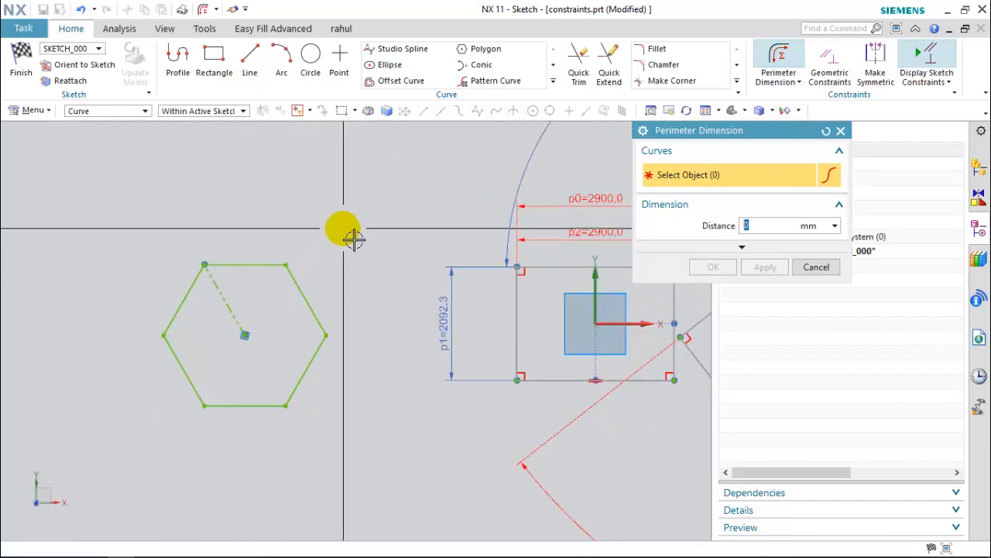
left_click_drag(373, 203, 124, 415)
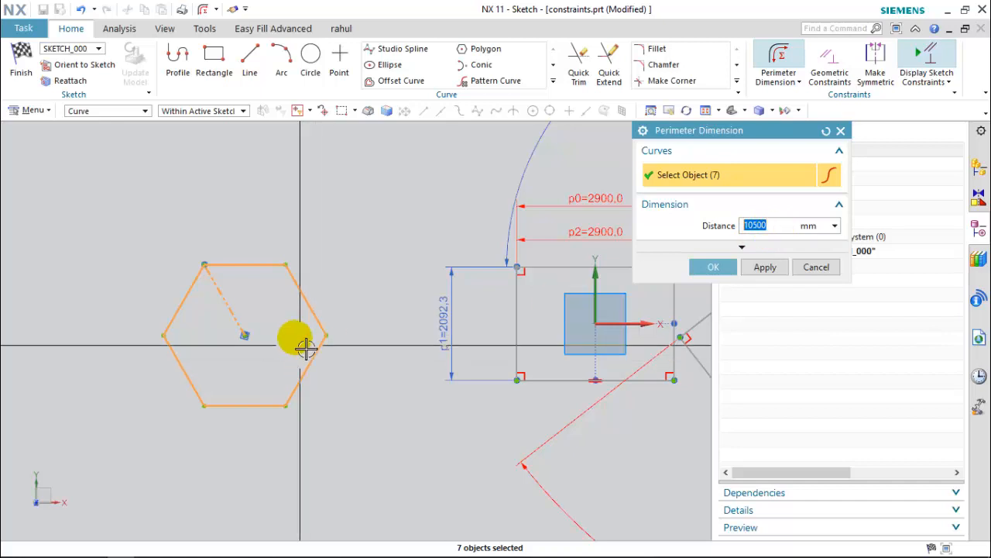
key("BackSpace")
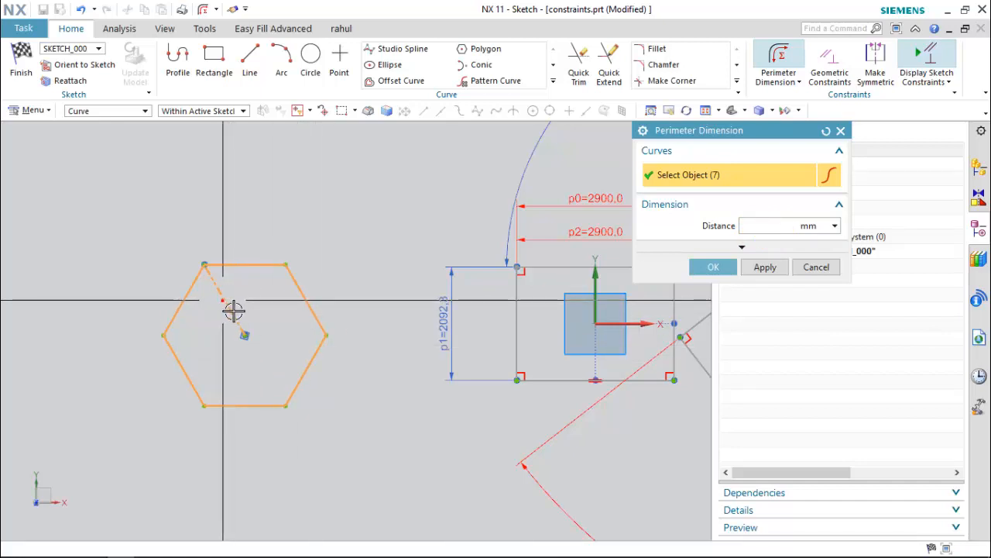
key("Escape")
- Select the hexagon's six edges and its reference line one by one for a Perimeter Dimension, and discard it without applying
scroll(253, 310, "up", 2)
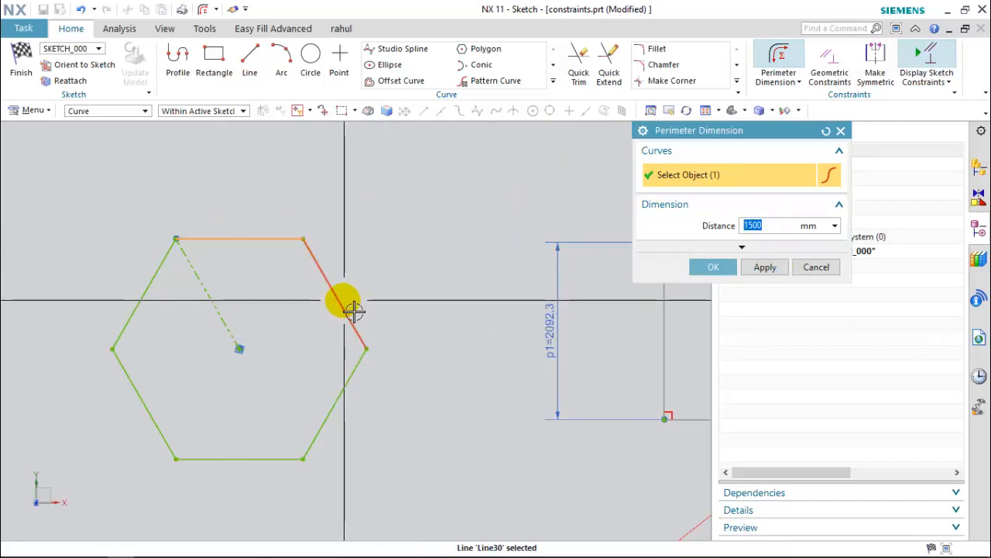
left_click(341, 381)
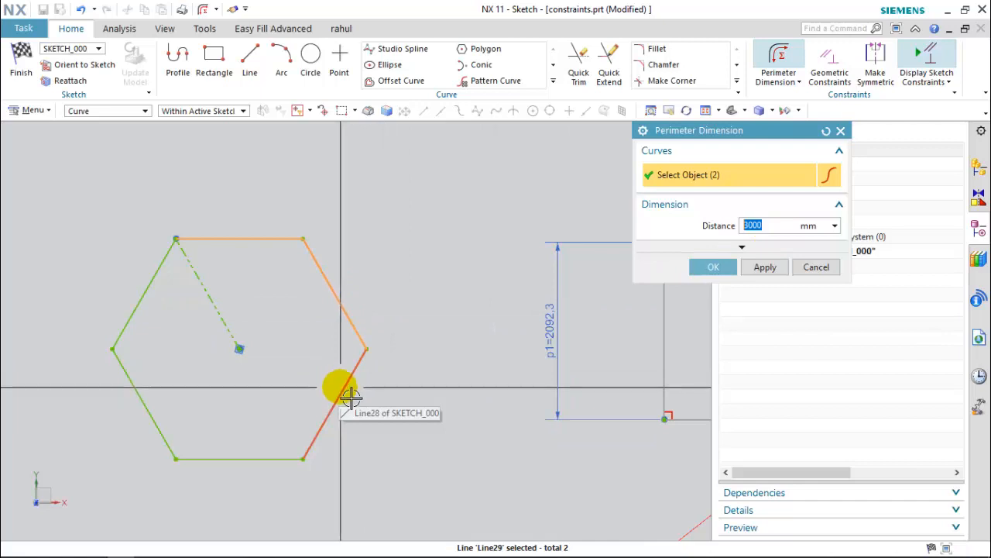
left_click(350, 397)
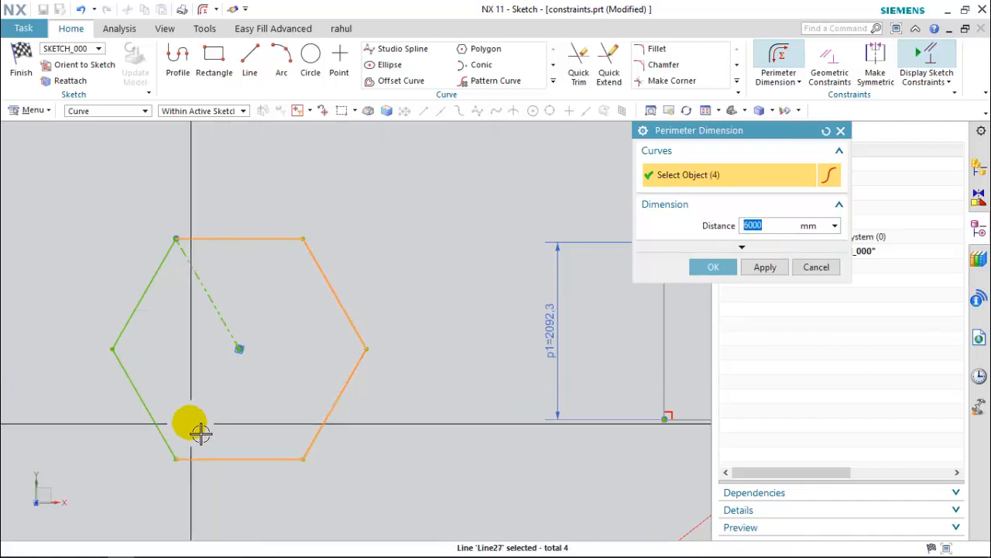
left_click(139, 301)
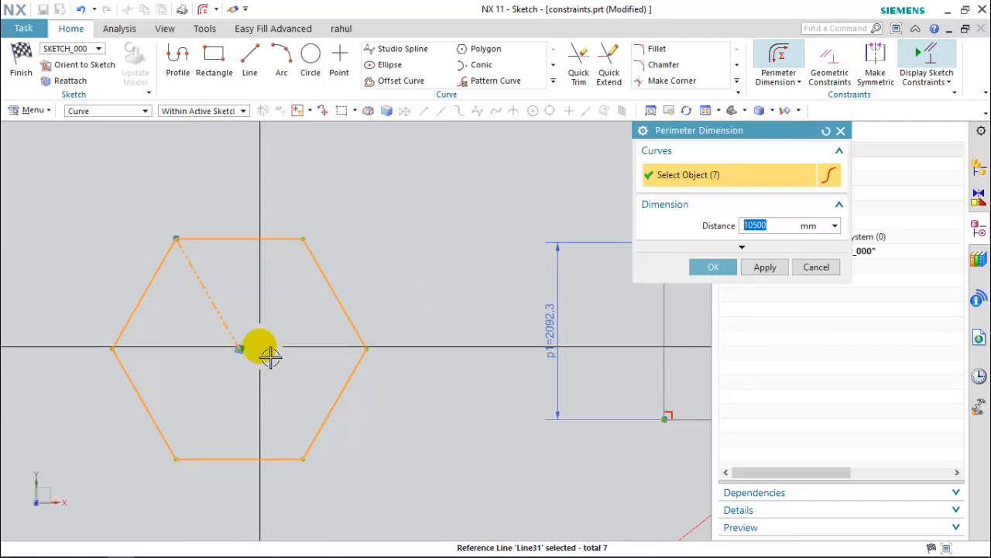
scroll(247, 353, "down", 4)
scroll(248, 355, "down", 1)
scroll(313, 271, "up", 1)
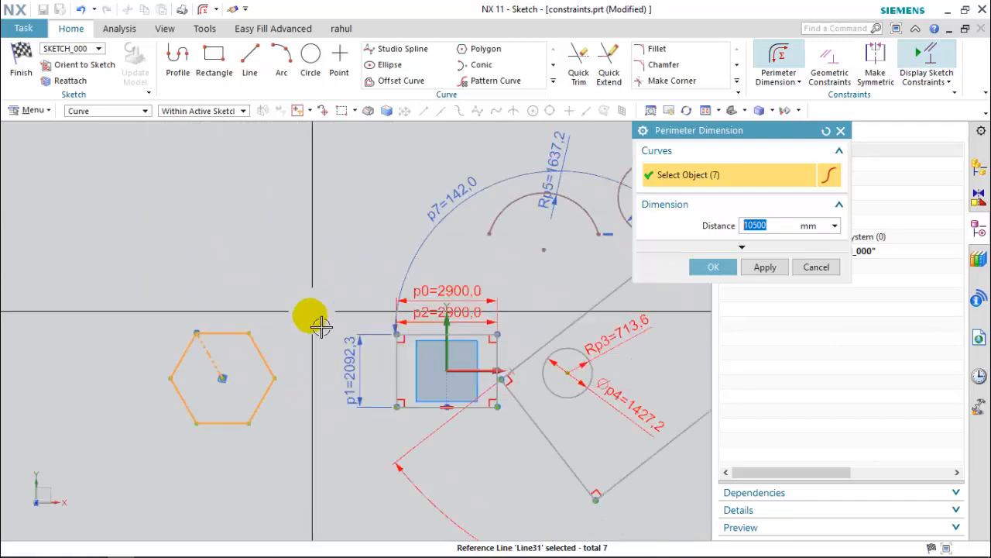
scroll(199, 287, "down", 3)
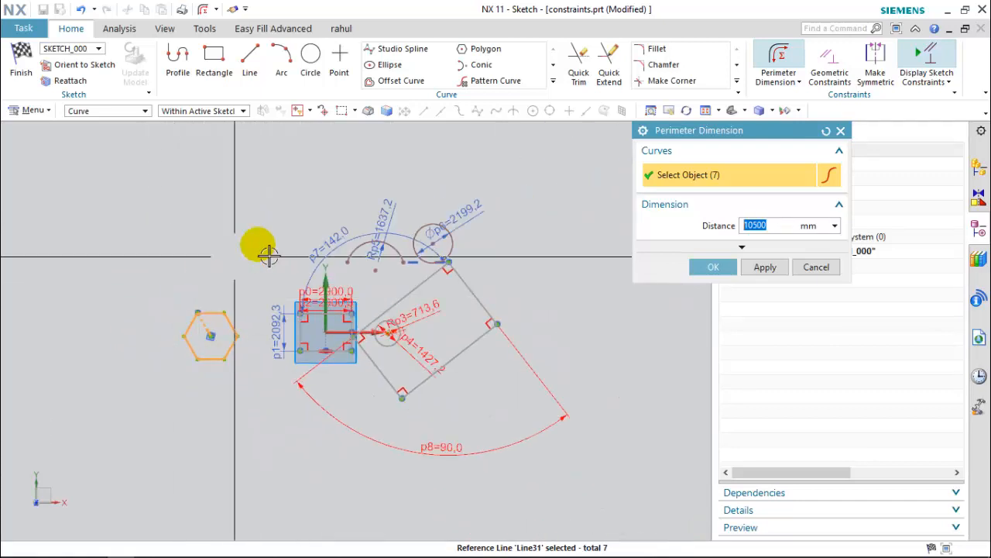
left_click(827, 131)
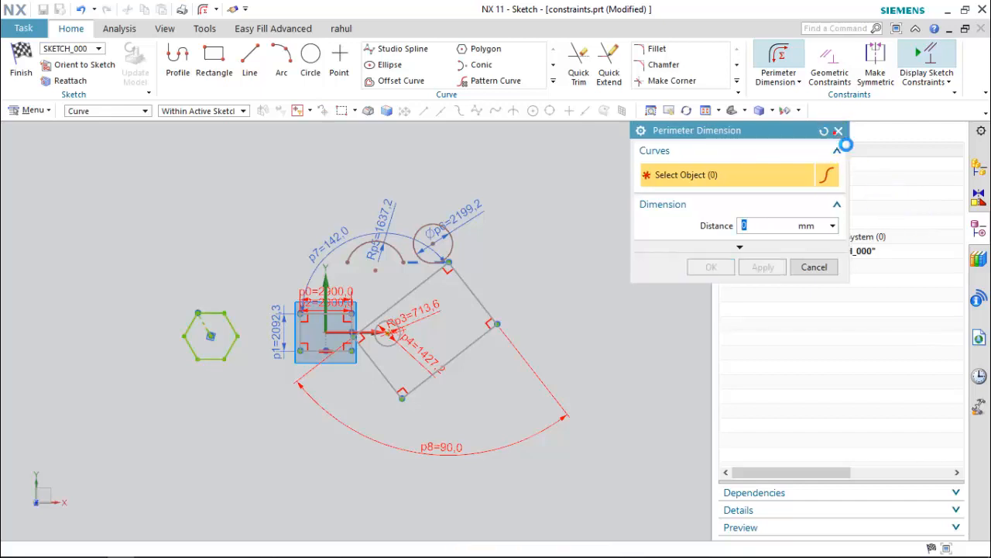
left_click(838, 130)
- Delete all linear, radial, diametral and angular dimensions from the sketch, keeping the curves
left_click(798, 83)
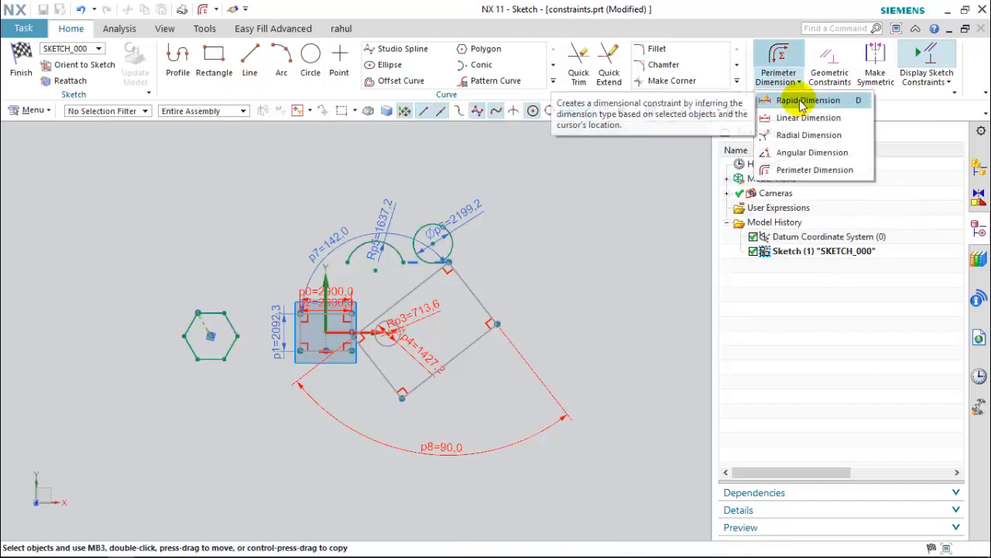
scroll(504, 364, "up", 3)
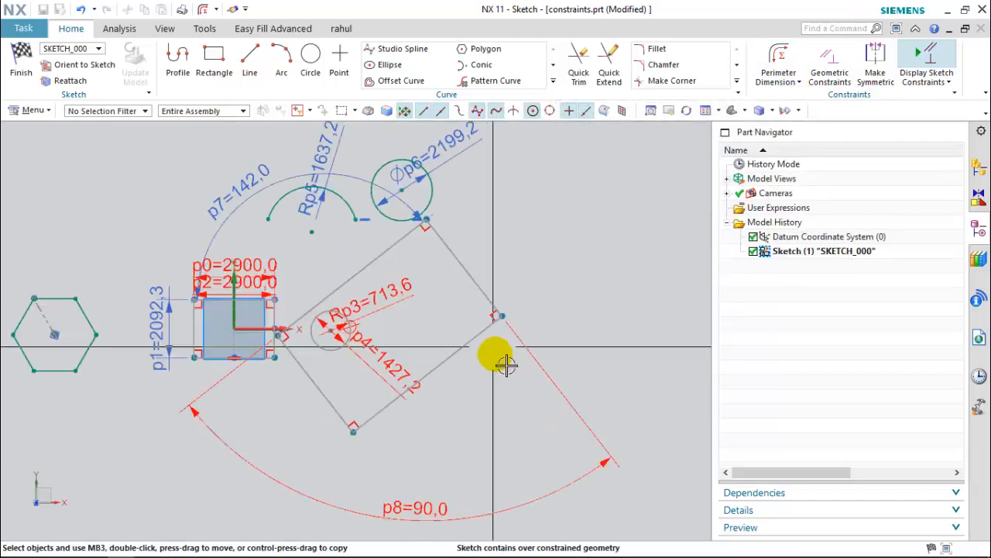
left_click(425, 516)
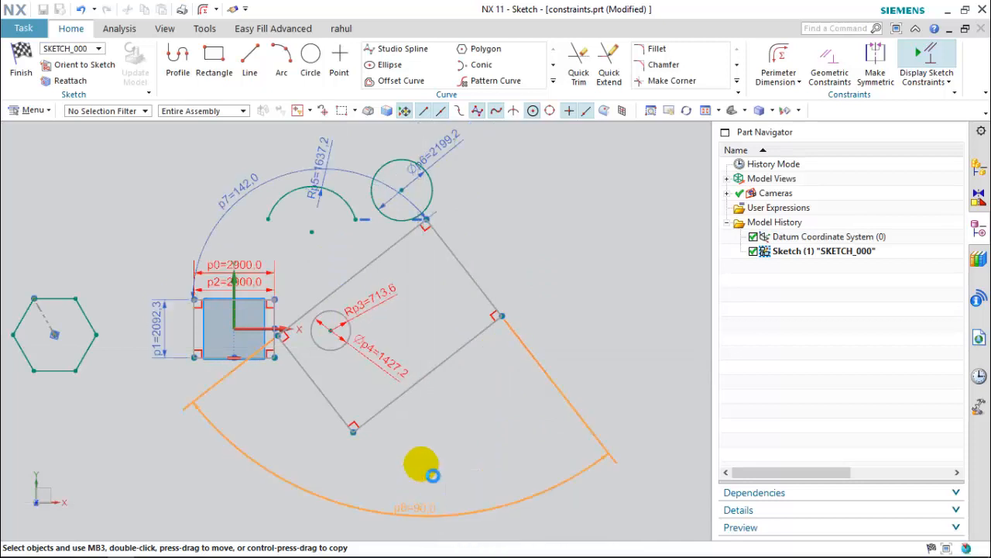
left_click(374, 367)
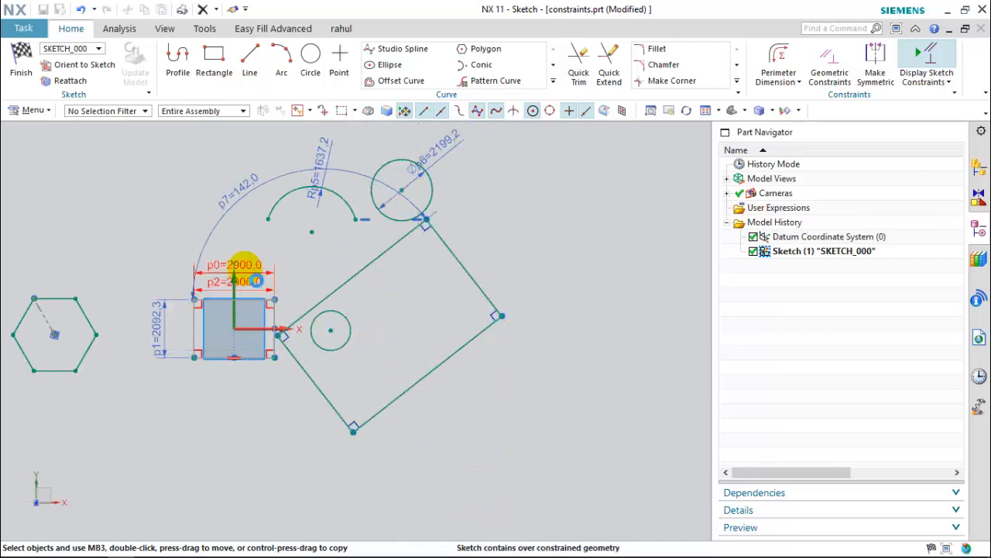
key("Delete")
left_click(239, 189)
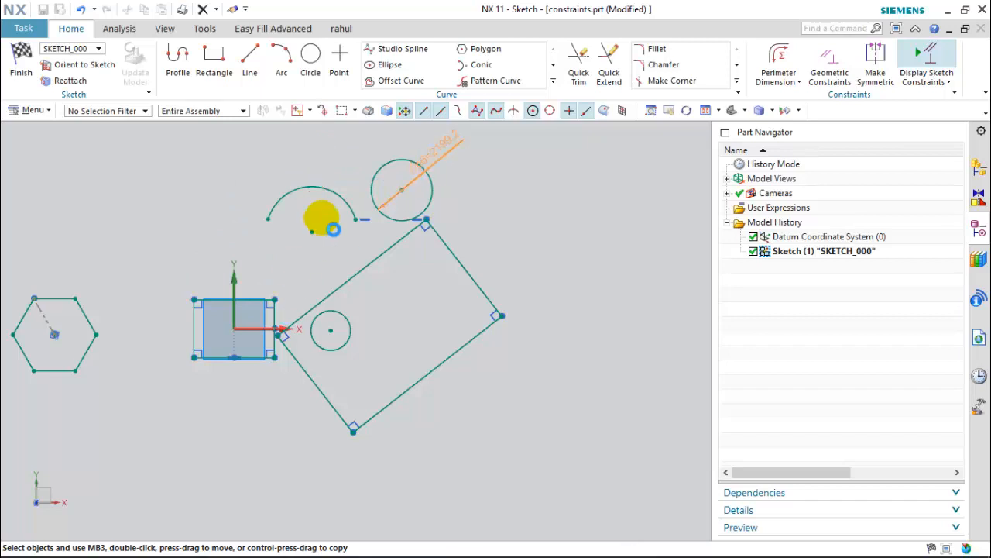
key("Delete")
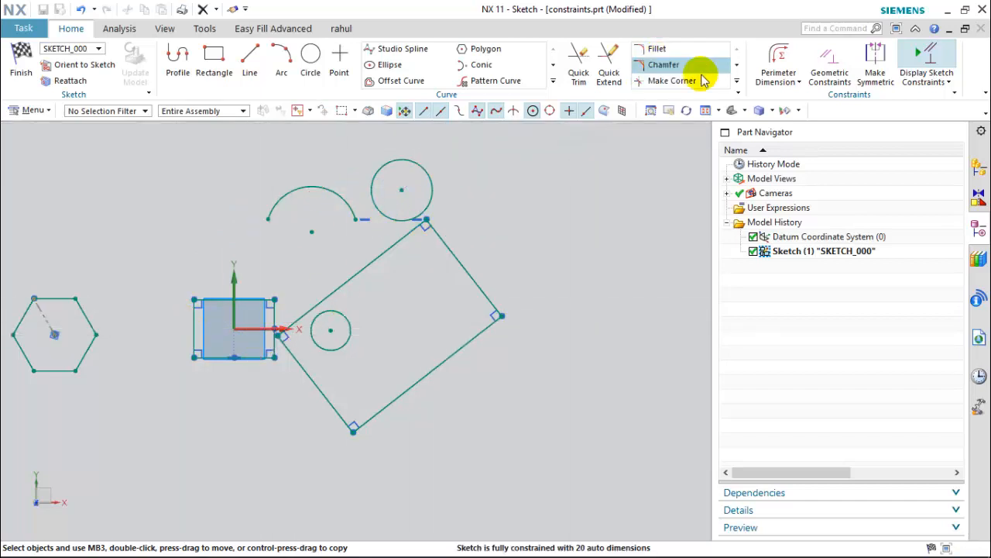
- Start Rapid Dimension and set its measurement method to Inferred
left_click(798, 82)
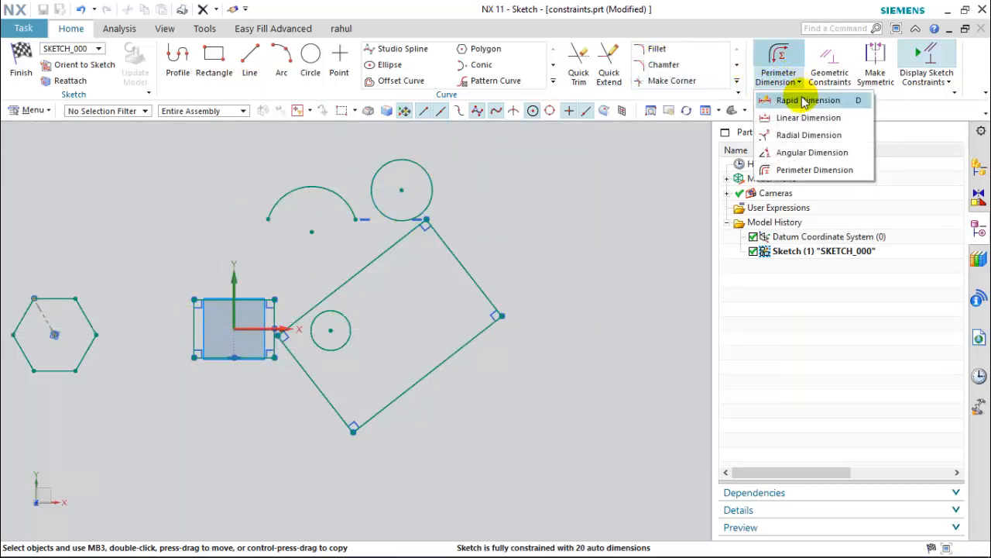
left_click(806, 102)
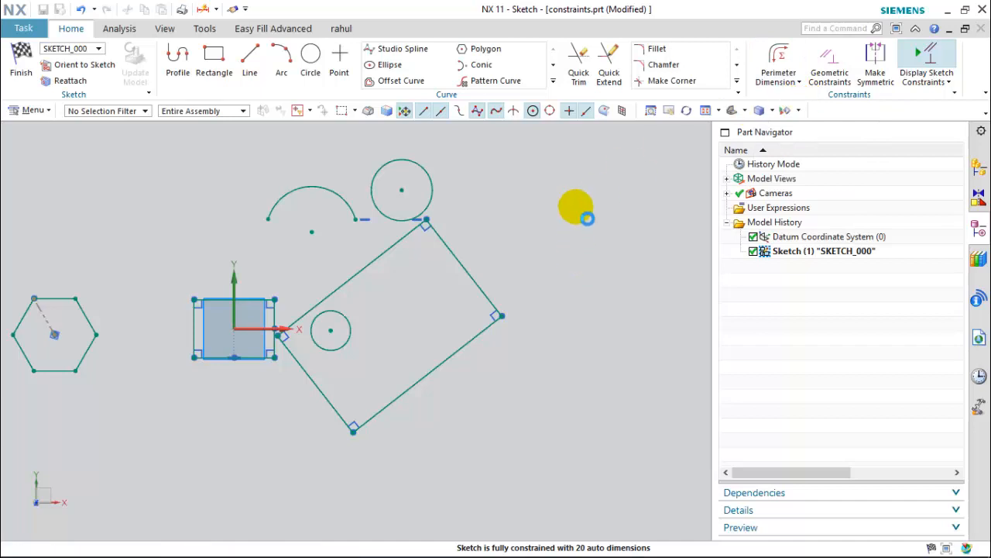
left_click(769, 343)
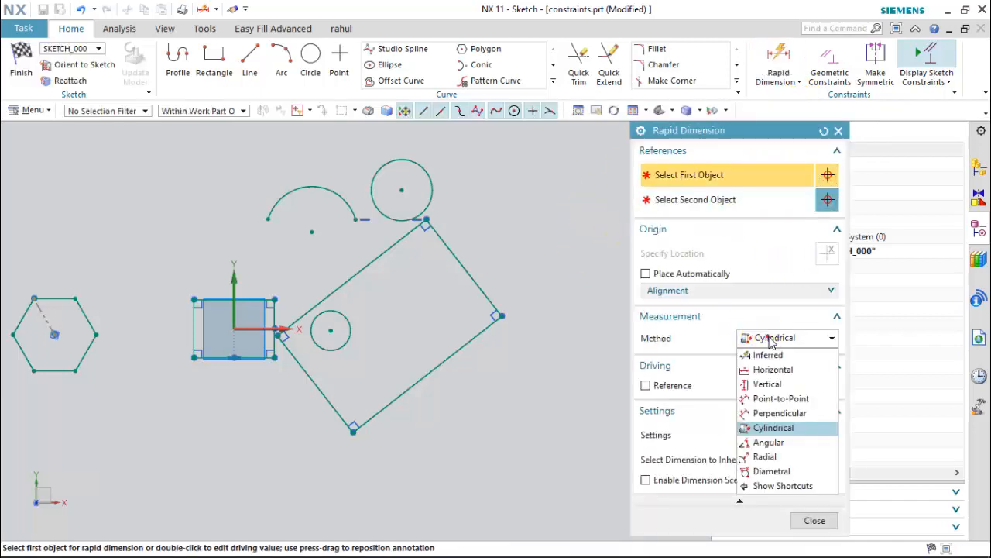
left_click(771, 352)
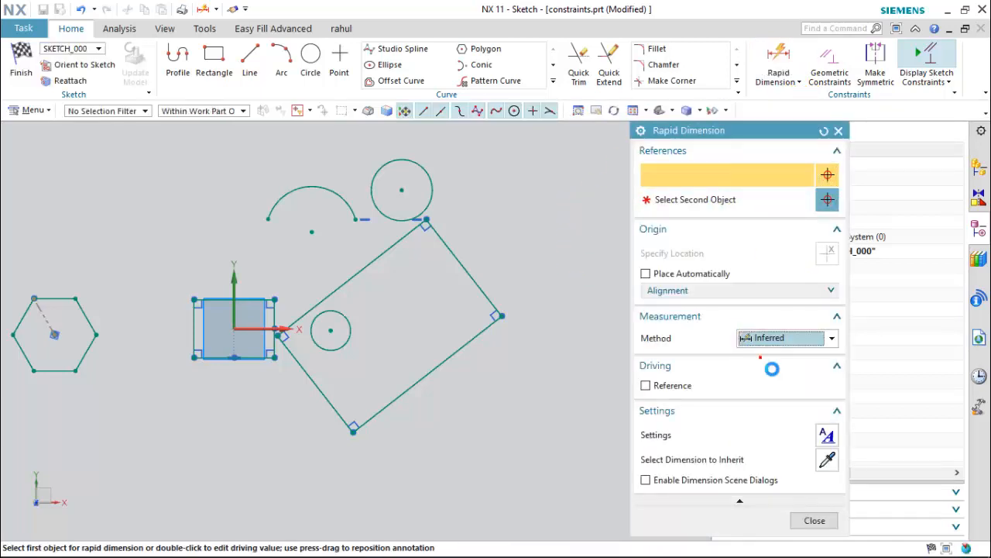
left_click(798, 81)
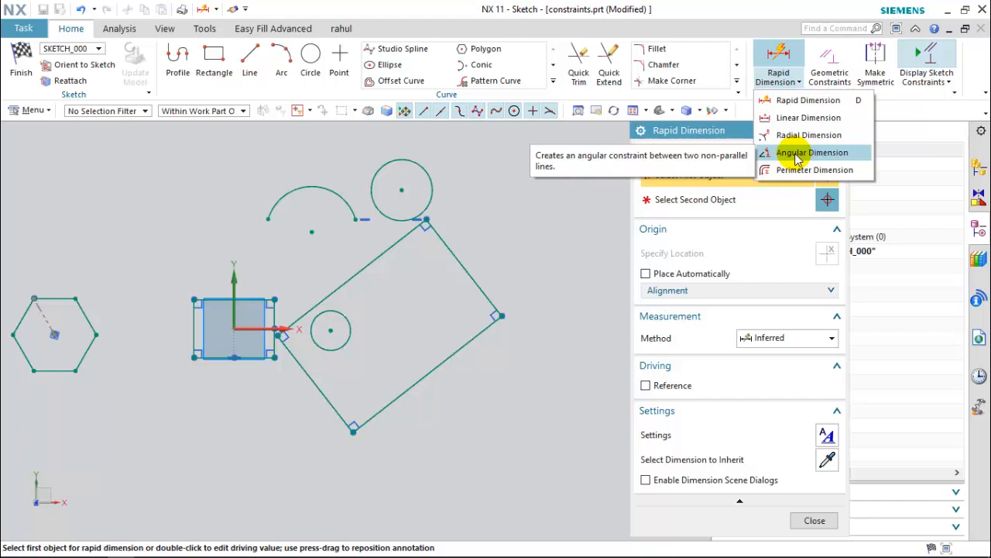
left_click(498, 230)
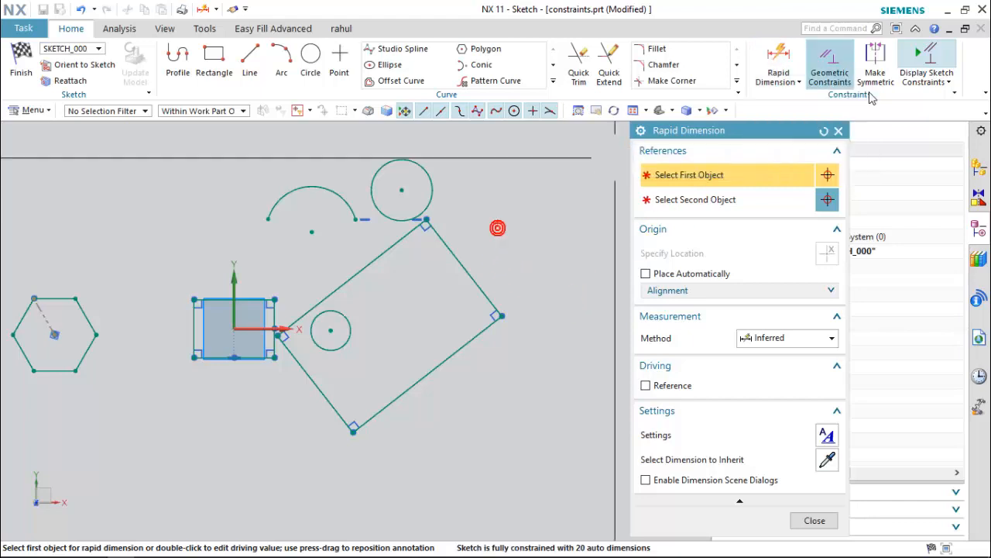
- Dimension the length of the tilted rectangle's upper-left edge with the Inferred method, placing the dimension outside the rectangle
scroll(350, 295, "up", 2)
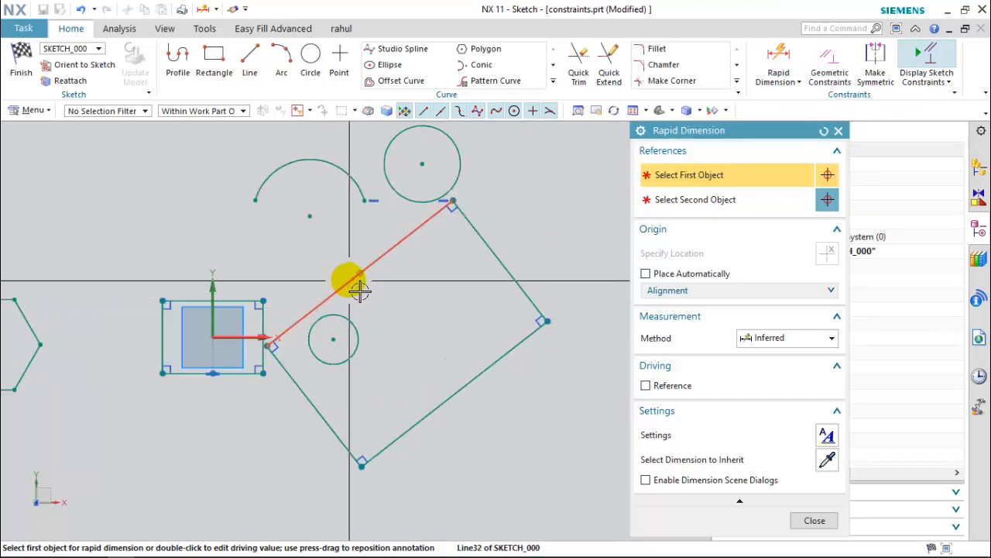
left_click(349, 280)
scroll(396, 369, "down", 1)
scroll(352, 270, "up", 1)
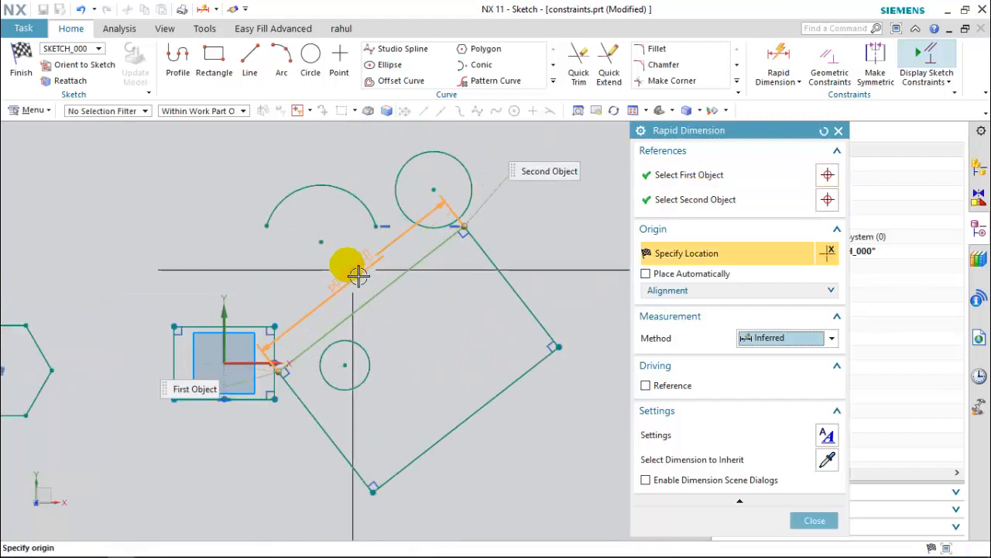
left_click(373, 270)
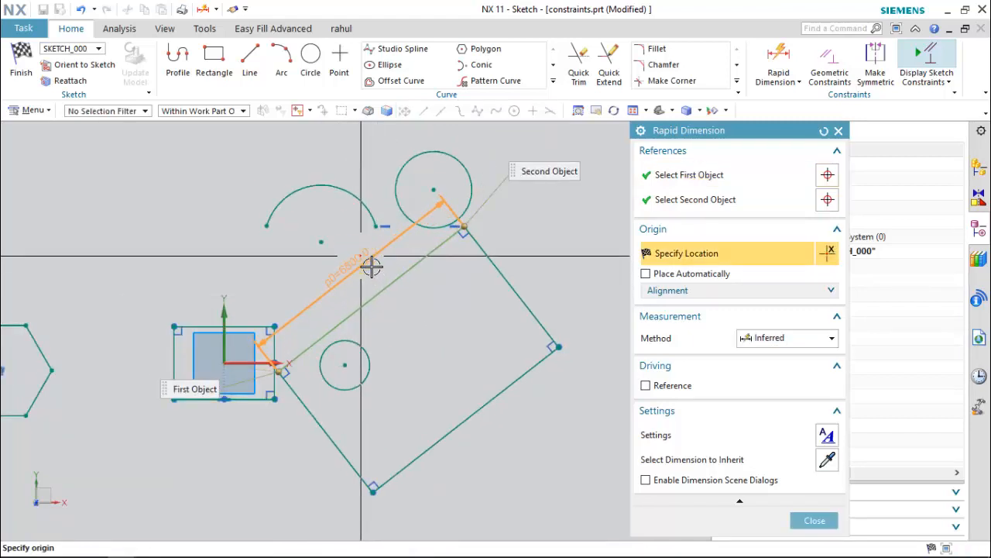
- Dimension the tilted rectangle's upper-right side between its two corner points, placing the dimension outside the rectangle
left_click(464, 228)
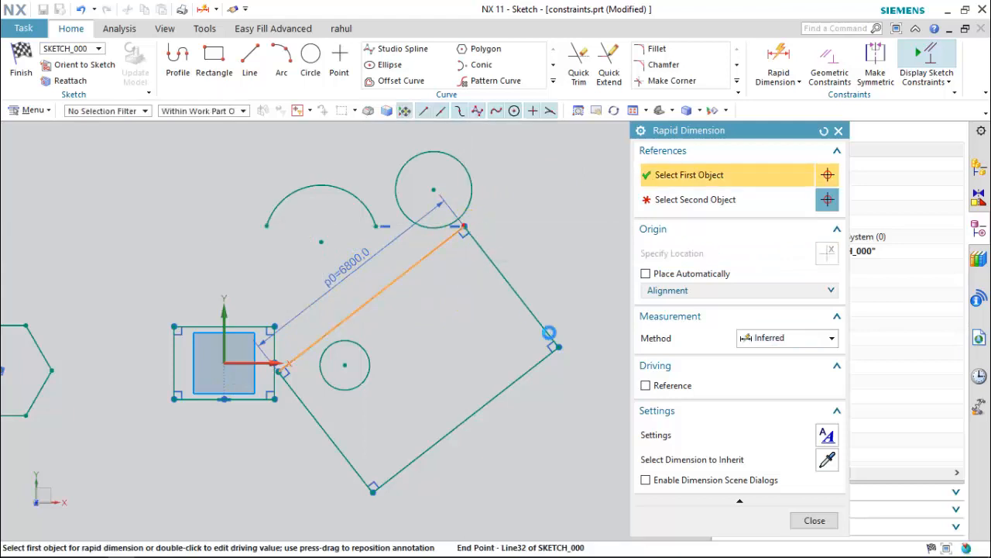
left_click(558, 348)
scroll(422, 341, "up", 2)
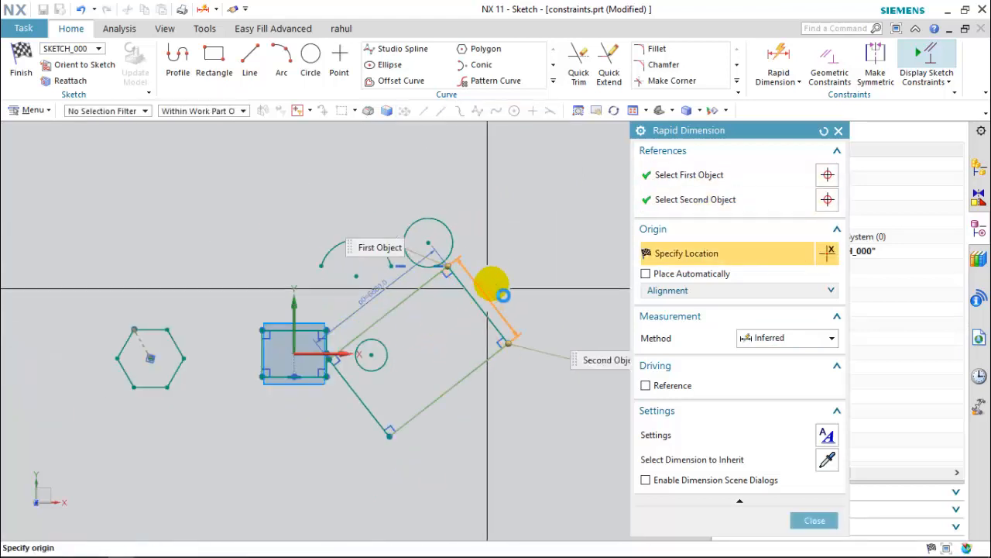
left_click(513, 280)
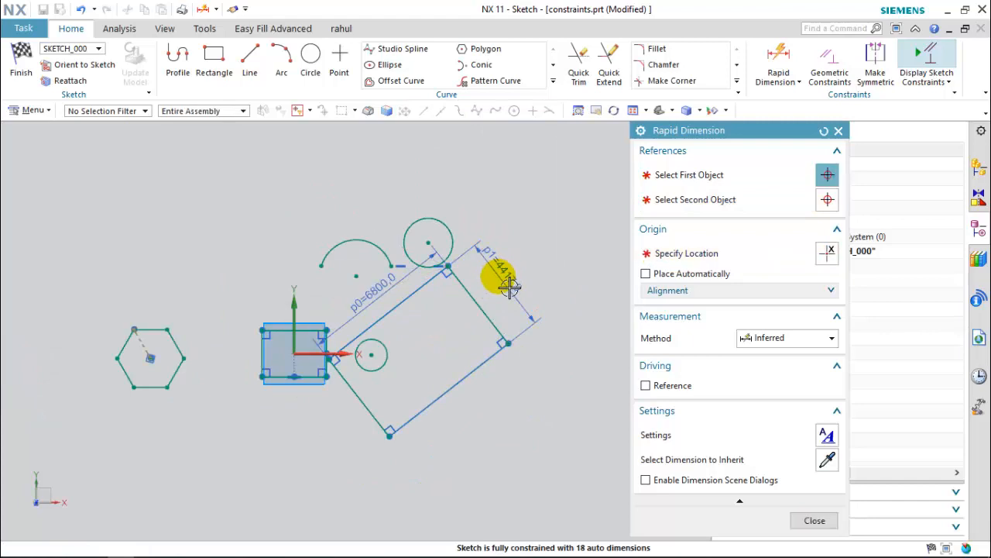
- Dimension the diameter of the circle above the tilted rectangle with the Inferred method
scroll(442, 222, "down", 4)
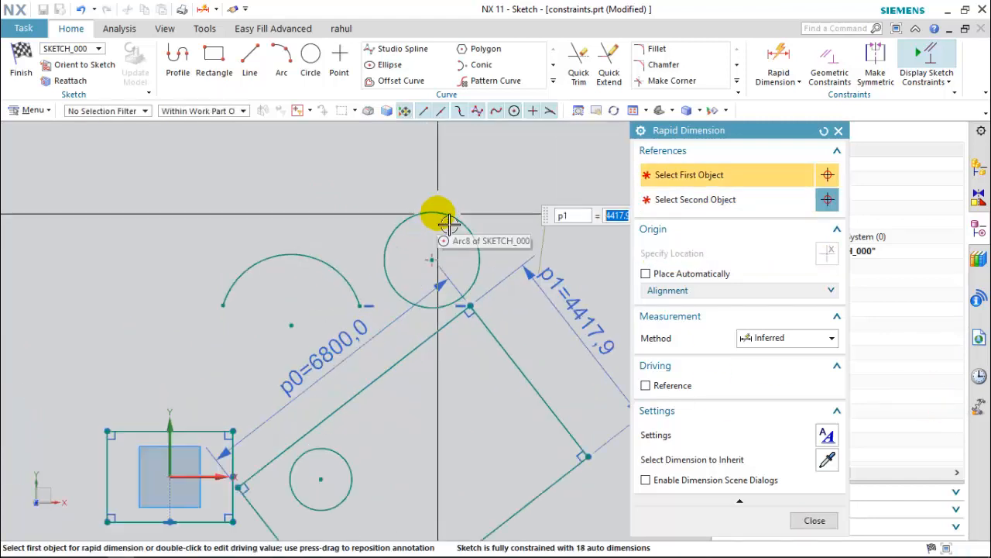
scroll(464, 232, "up", 3)
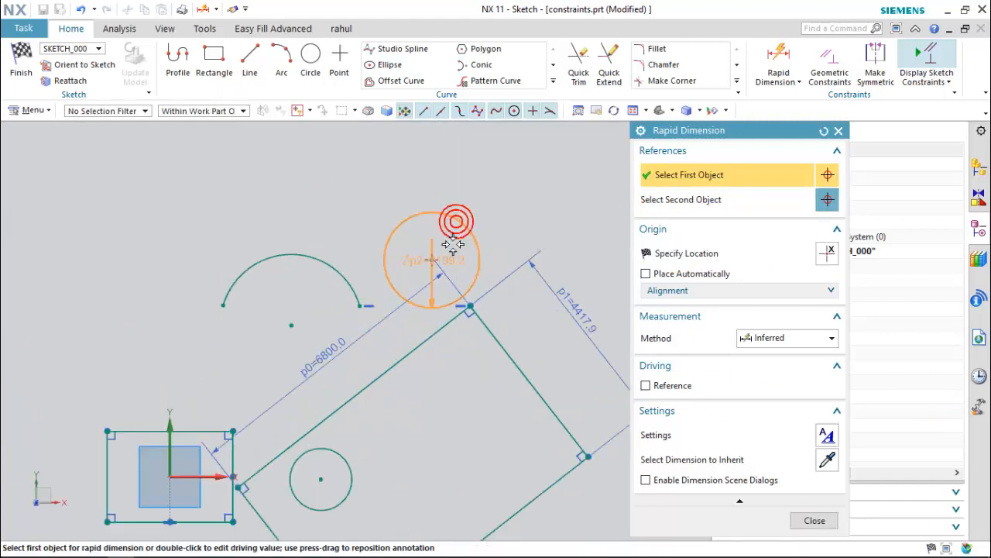
left_click(459, 226)
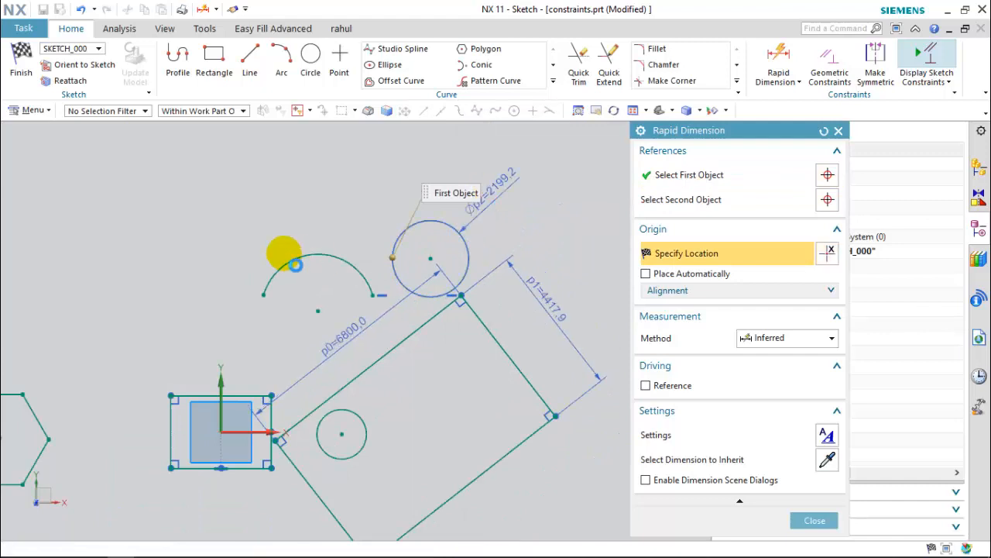
key("Escape")
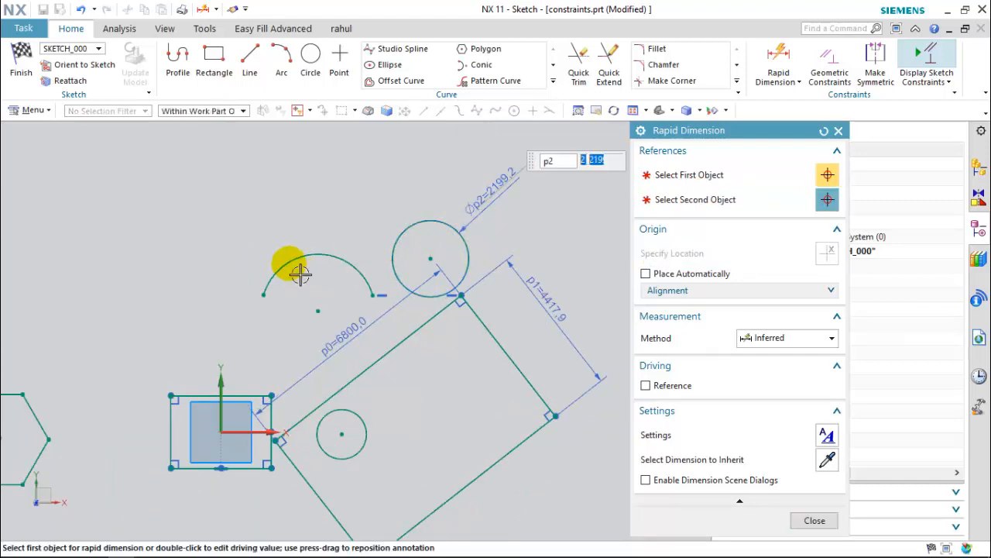
- Dimension the open arc with the Inferred method, placing the dimension across its centre
left_click(295, 271)
scroll(337, 248, "up", 1)
left_click(410, 363)
scroll(464, 318, "down", 1)
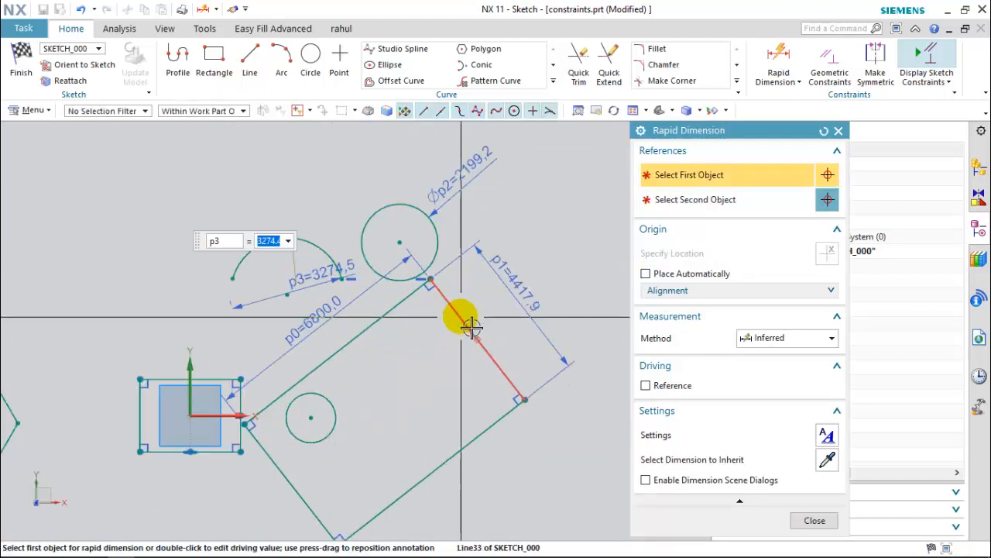
- Add an angular dimension between the tilted rectangle's upper-right and upper-left edges, placing it inside the rectangle
left_click(471, 327)
left_click(391, 333)
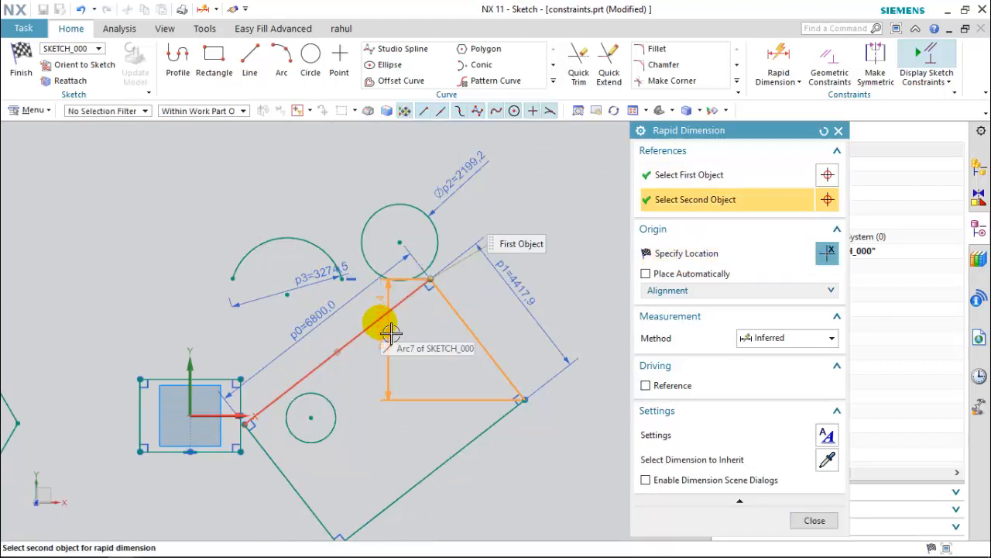
scroll(436, 330, "up", 2)
left_click(409, 376)
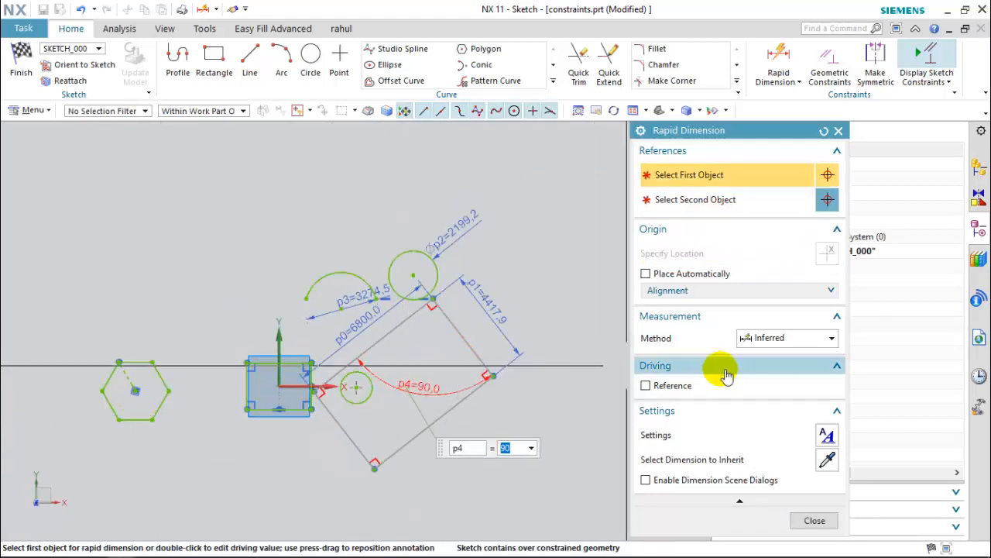
left_click(767, 338)
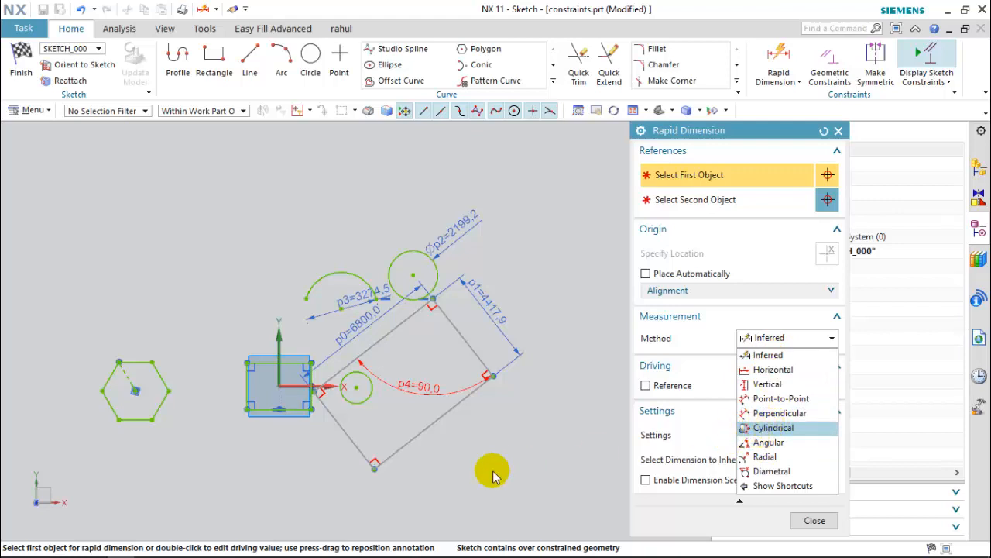
left_click(457, 474)
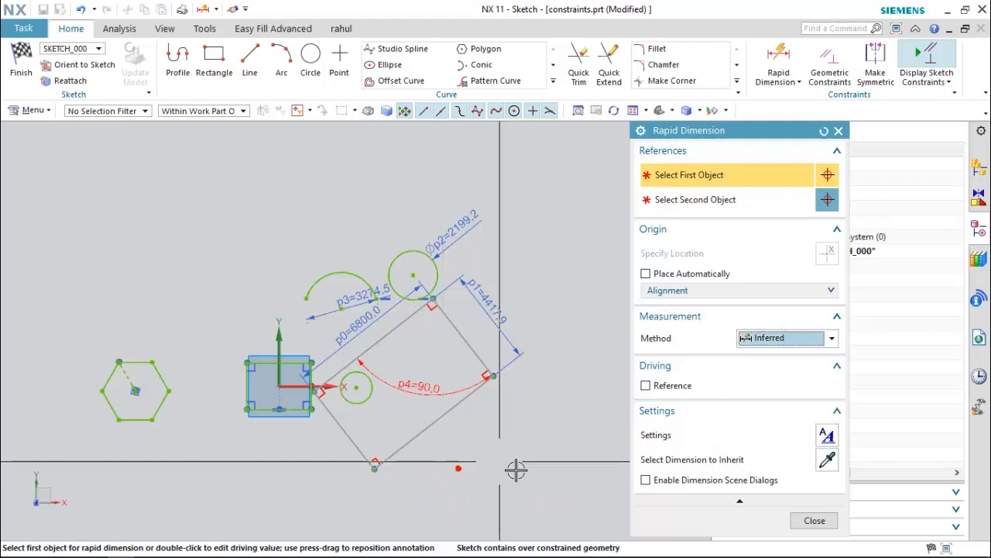
- Draw an upright rectangle about 4500 wide and 6900 tall above the small rectangle at the origin
left_click(212, 52)
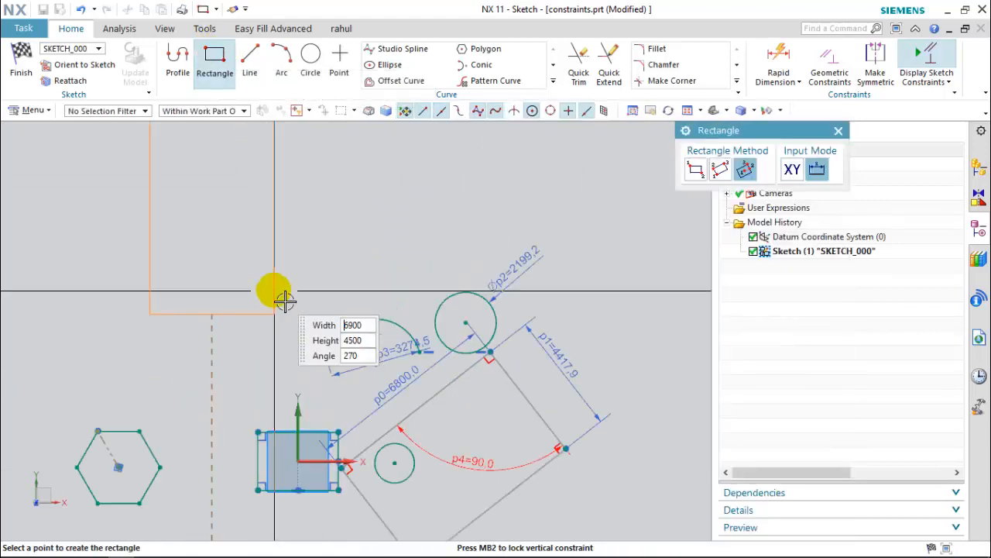
left_click(318, 342)
scroll(326, 399, "up", 1)
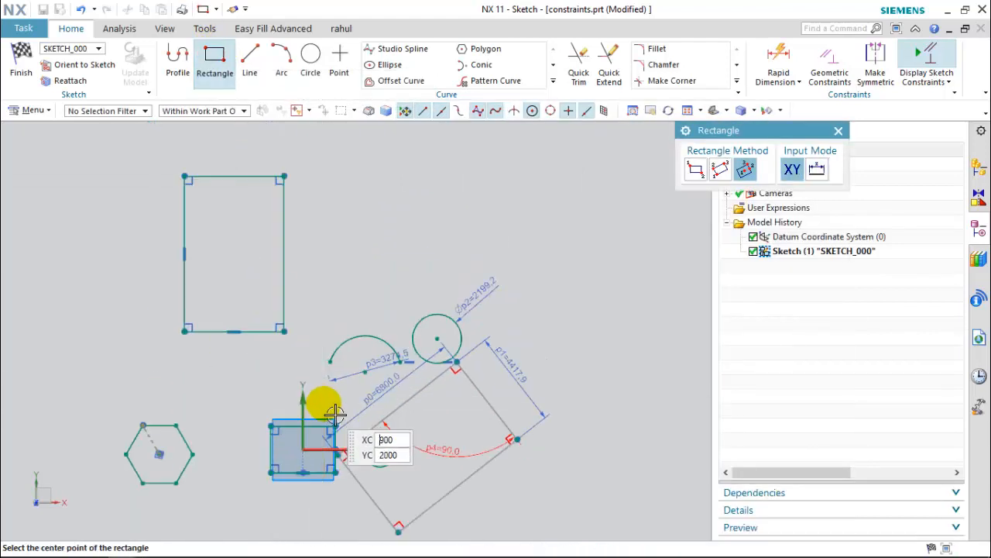
- Draw a separate vertical line about 9000 long beside the new upright rectangle
left_click(252, 67)
scroll(354, 443, "up", 2)
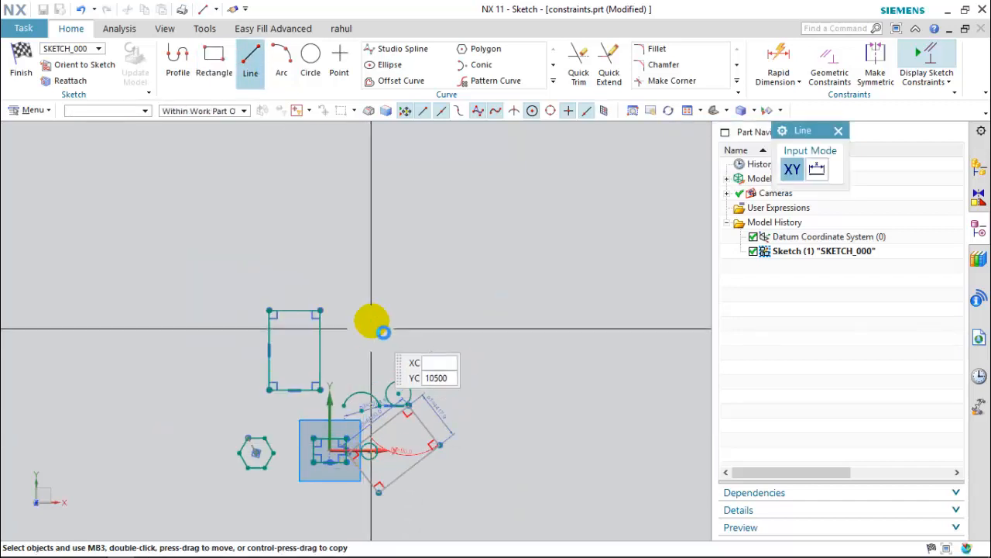
left_click(364, 355)
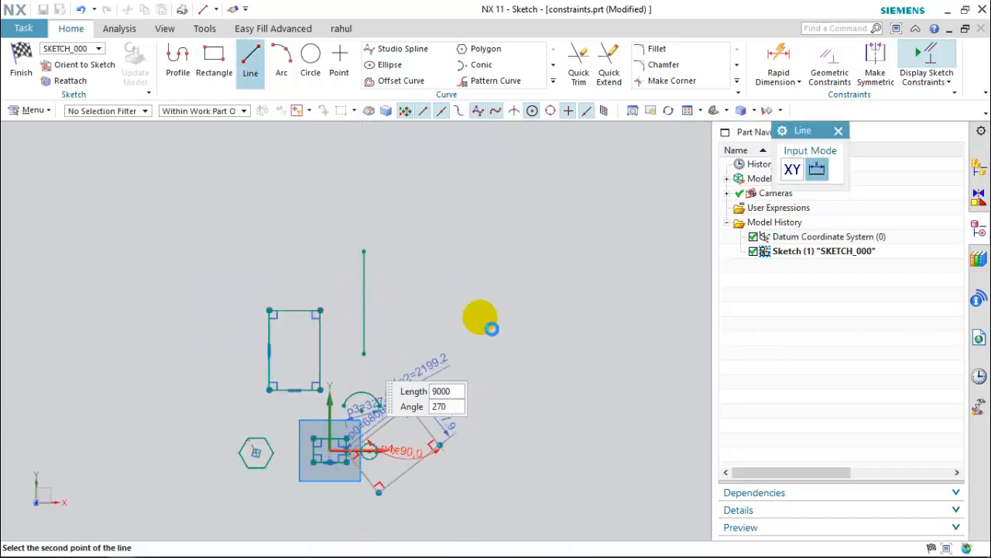
- Dimension the upright rectangle's width between its two lower corners with Rapid Dimension's Inferred method, and undo it
left_click(778, 65)
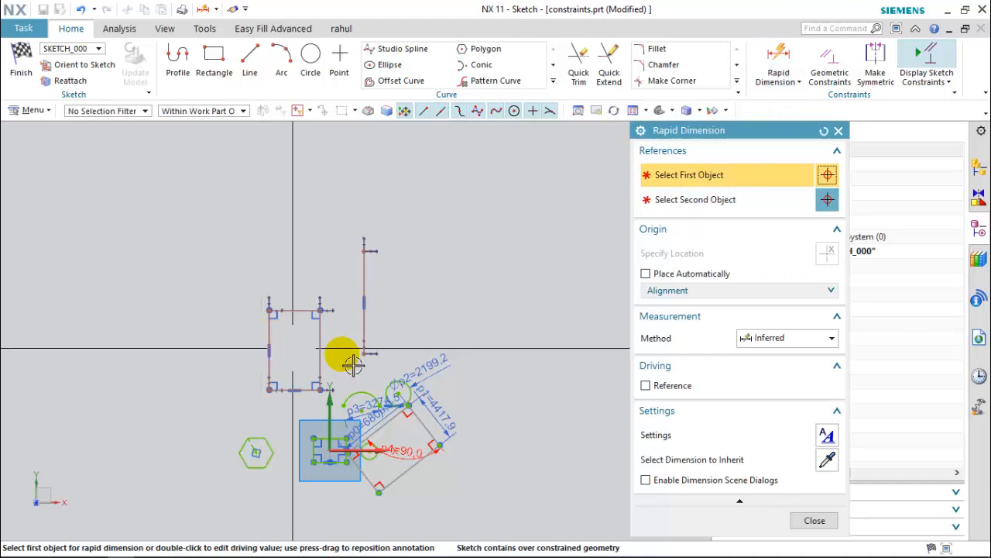
left_click(776, 63)
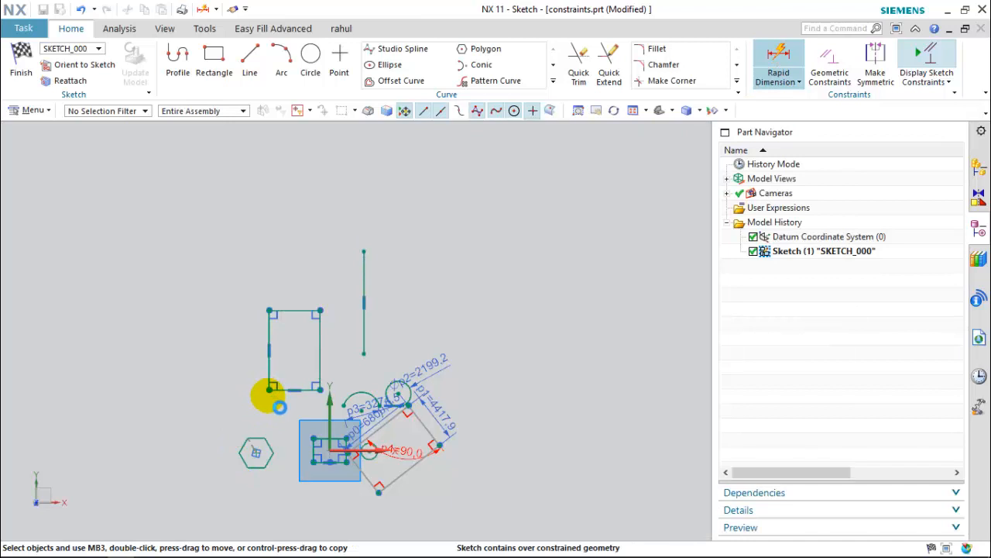
scroll(270, 394, "up", 3)
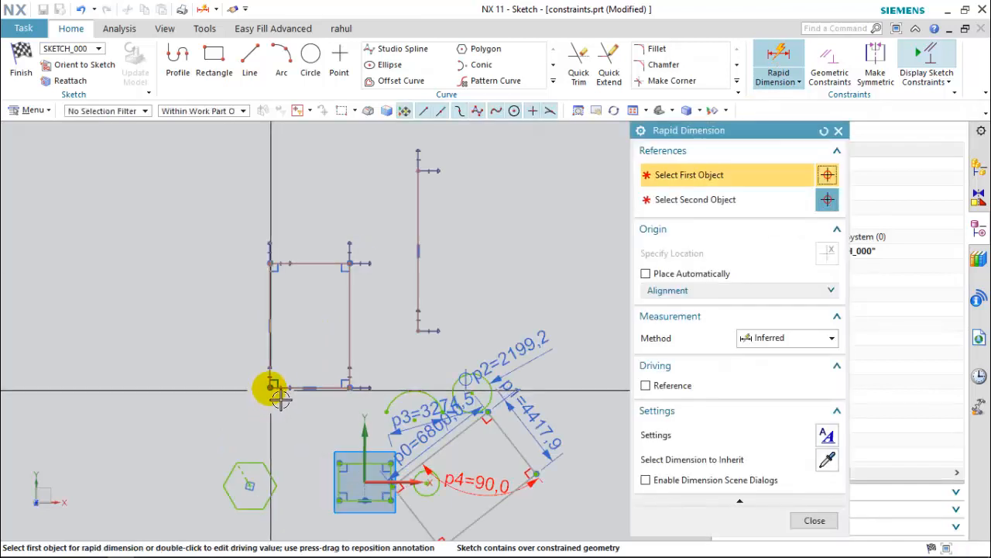
left_click(345, 389)
left_click(355, 395)
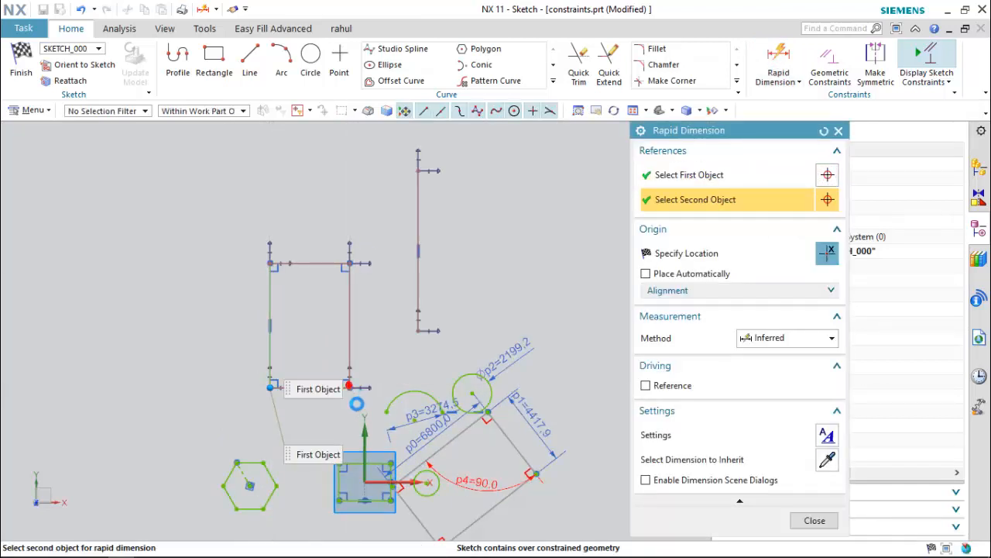
scroll(328, 350, "up", 3)
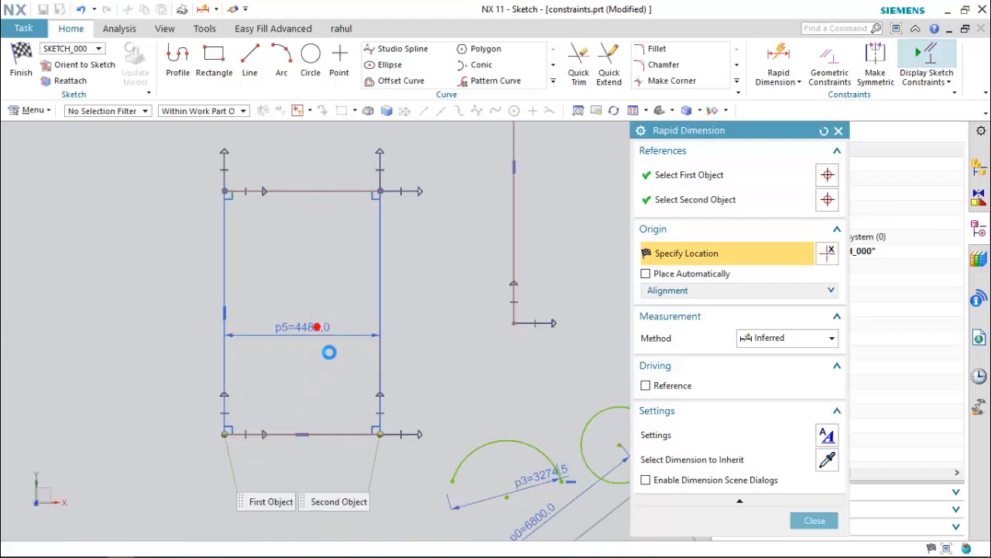
left_click(332, 351)
key("Escape")
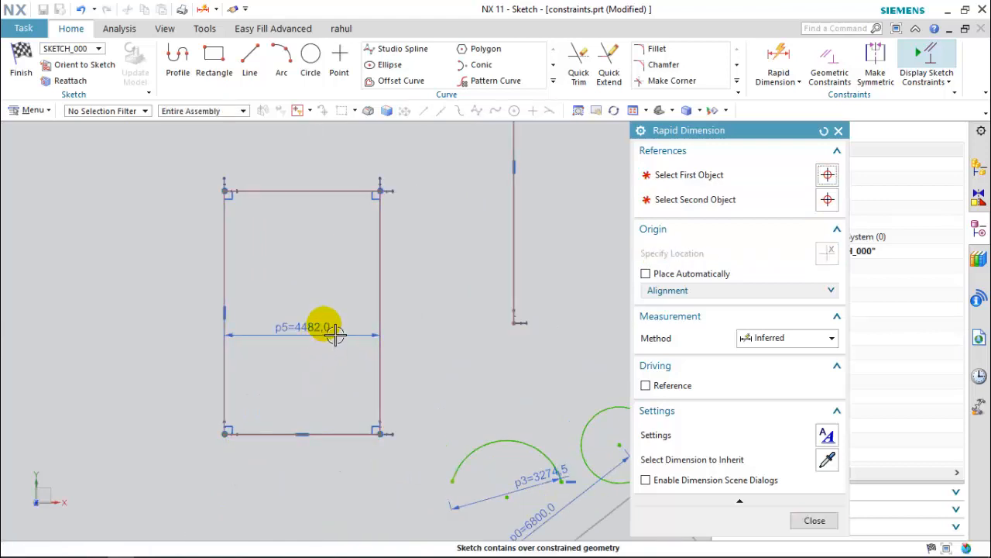
key("ctrl+z")
- Add a Cylindrical rapid dimension from the upright rectangle's left edge to the separate vertical line, placed above the rectangle
left_click(801, 83)
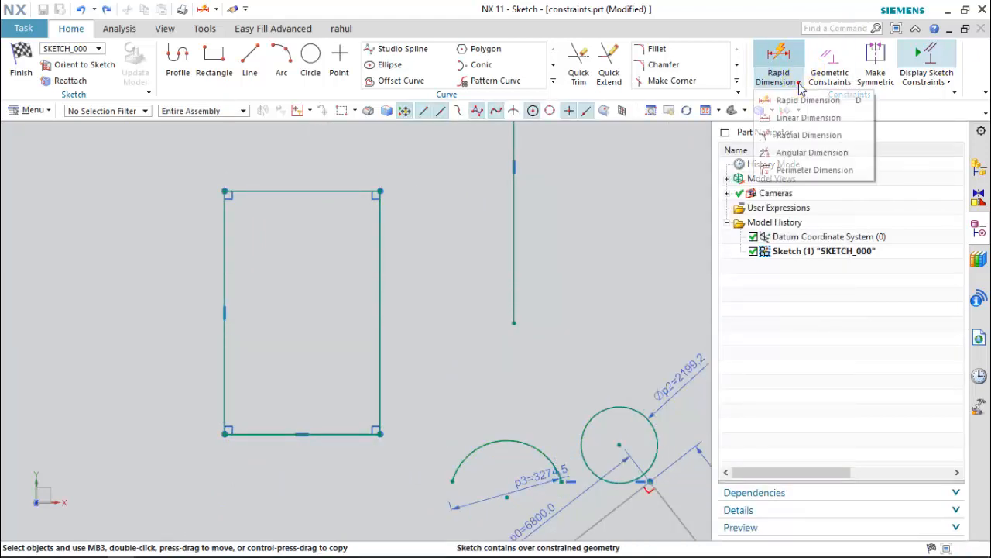
left_click(800, 100)
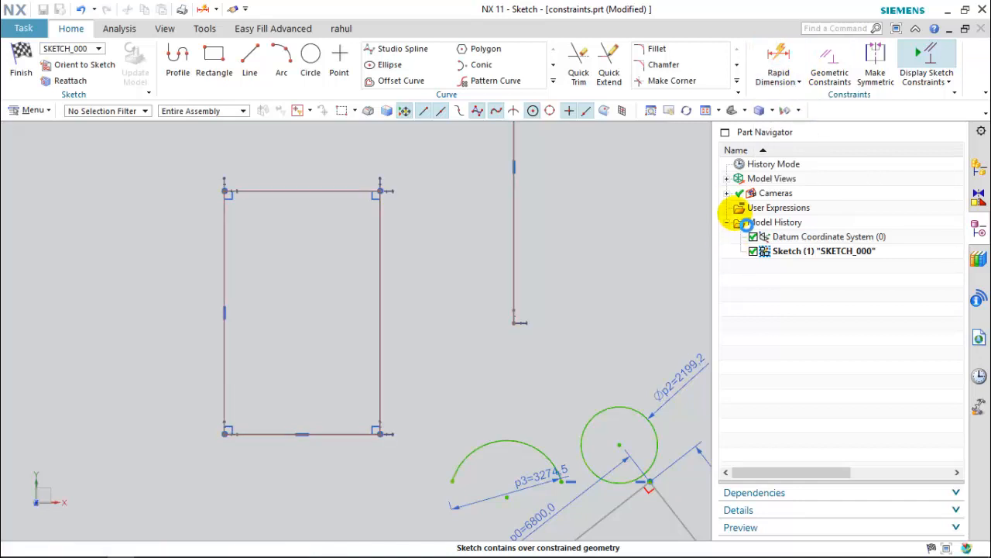
left_click(798, 338)
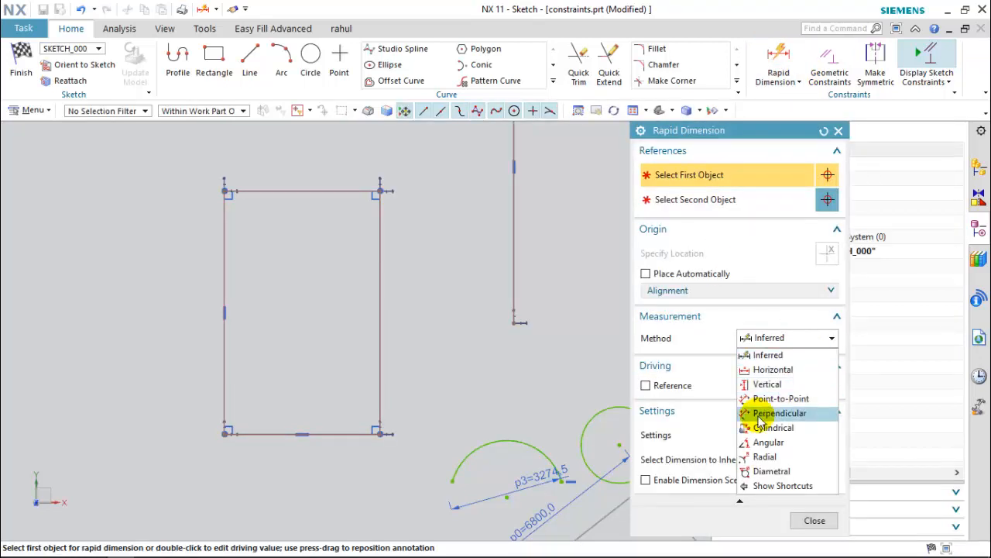
left_click(784, 429)
left_click(225, 311)
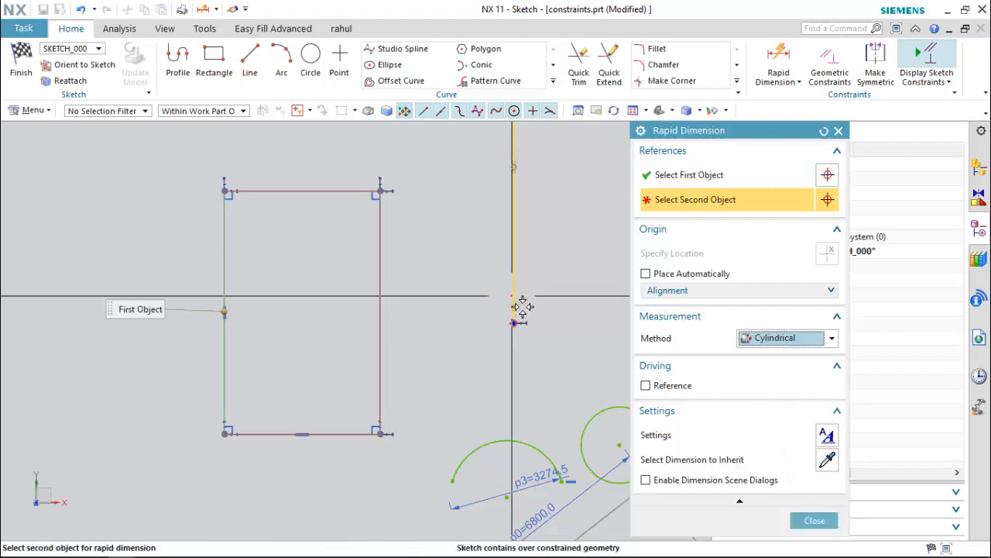
left_click(513, 296)
scroll(443, 389, "down", 2)
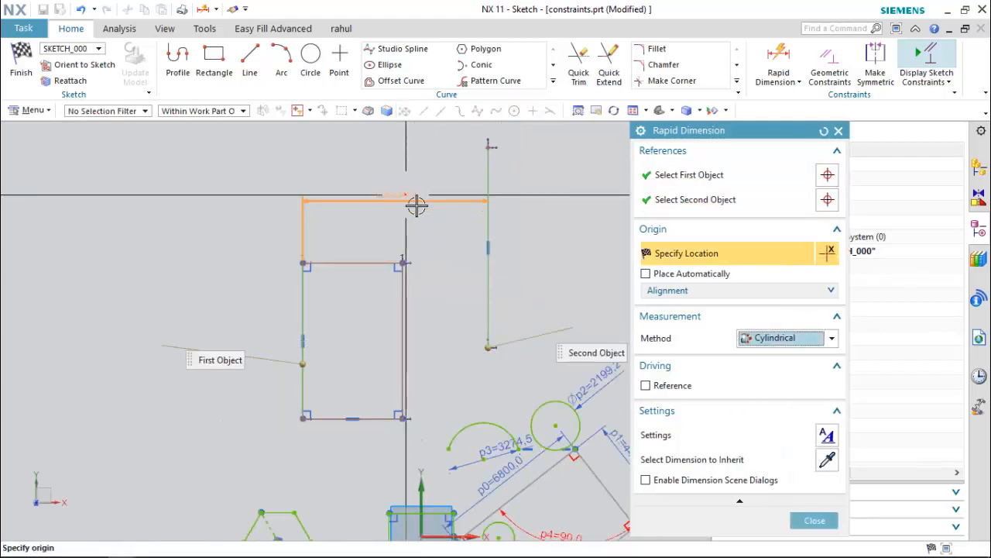
left_click(416, 204)
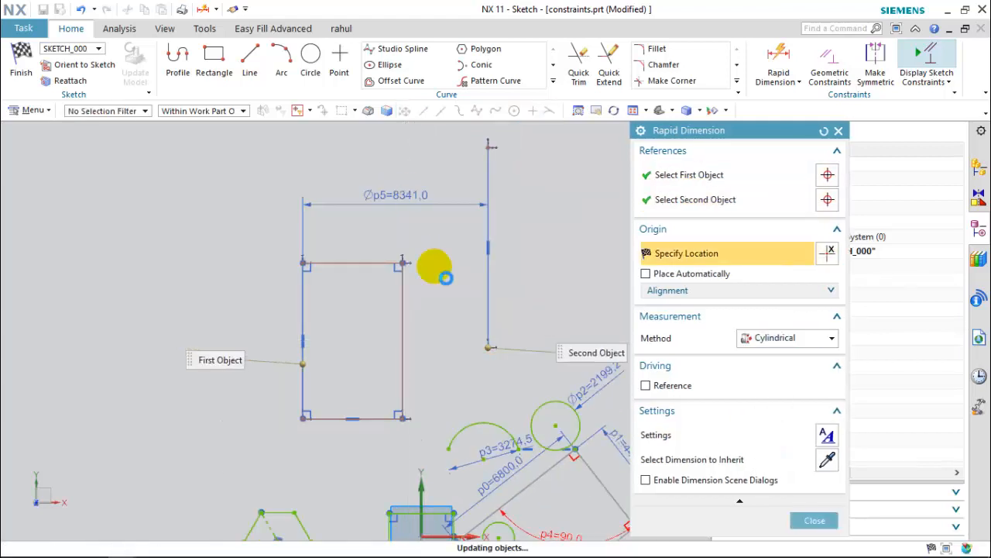
- Add a Cylindrical dimension from the upright rectangle's right edge to the separate vertical line, placed between them
left_click(403, 321)
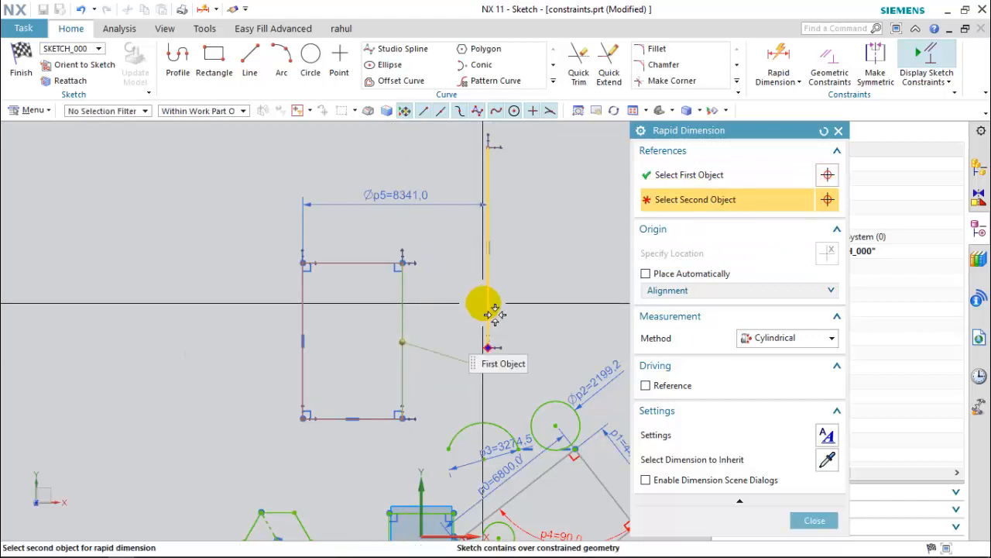
left_click(484, 305)
left_click(447, 286)
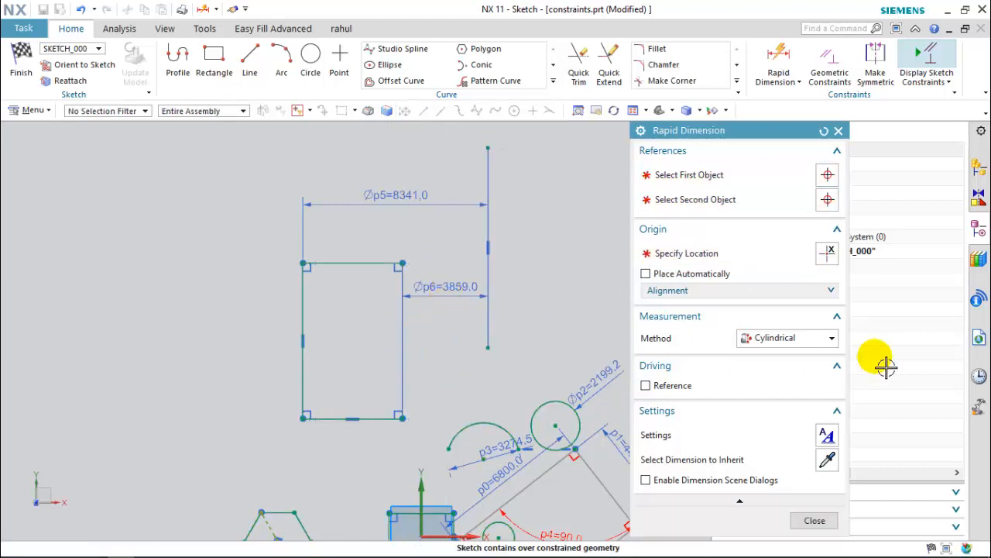
left_click(775, 340)
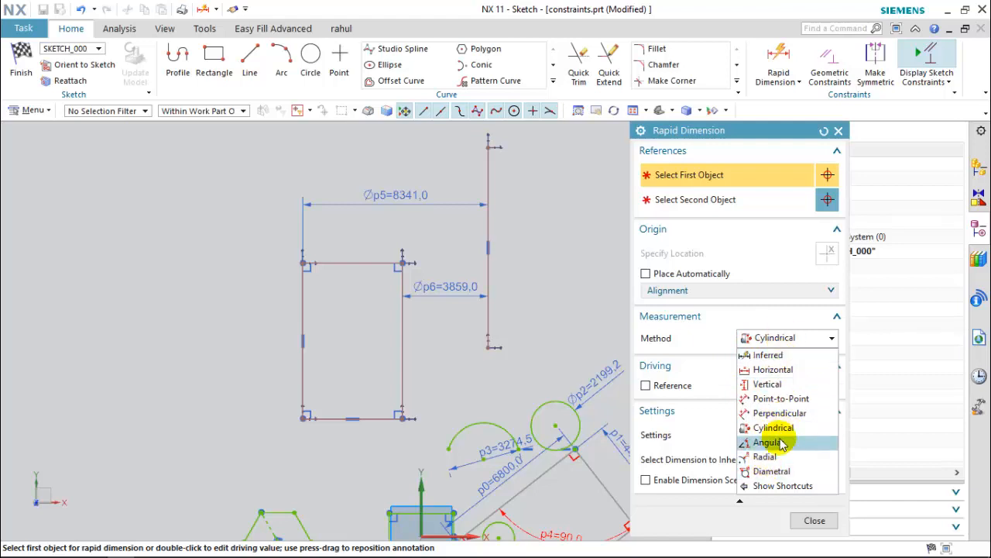
left_click(543, 268)
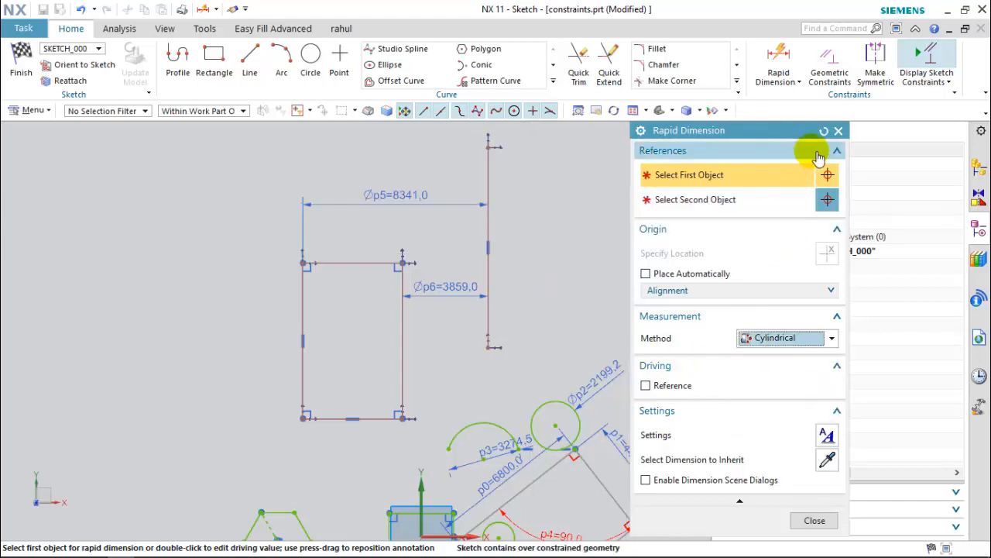
- Close the Rapid Dimension command and finish the sketch
left_click(838, 130)
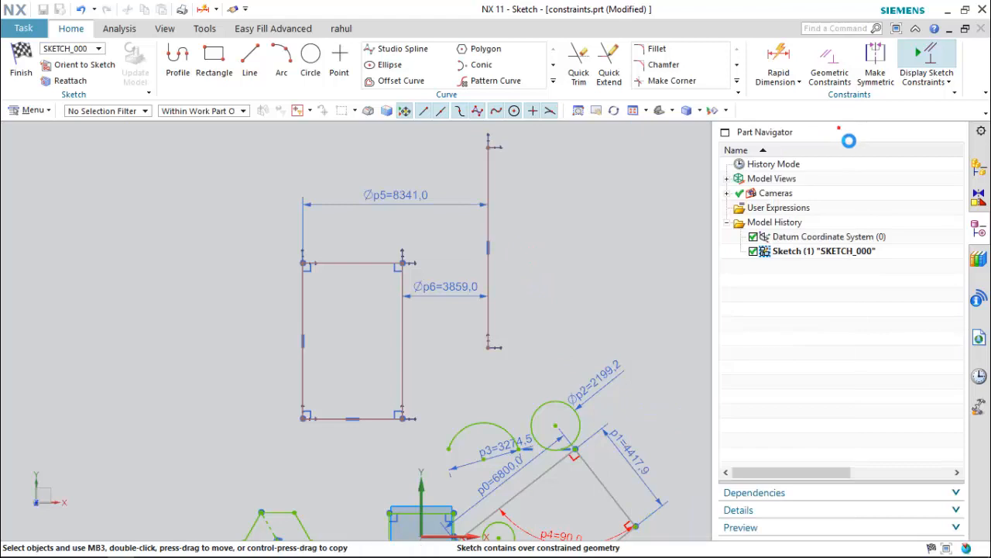
left_click(799, 83)
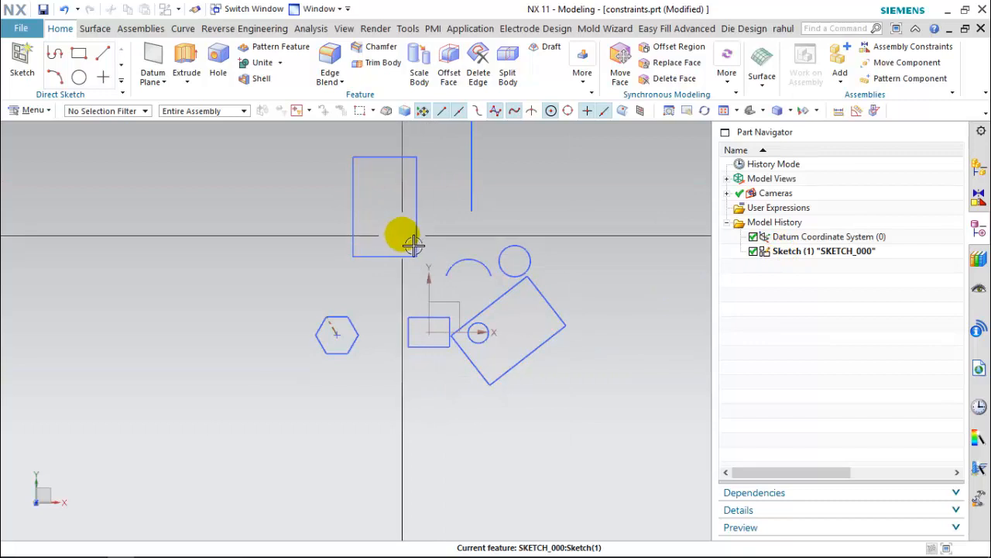
- Edit SKETCH_000 in Direct Sketch, view its additional sketch commands, and finish the sketch
left_click(790, 253)
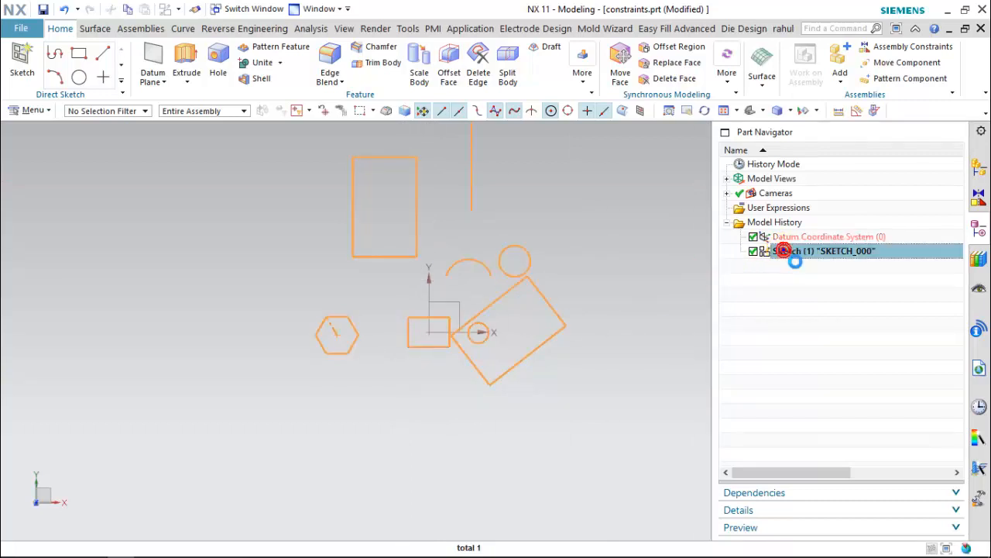
right_click(783, 252)
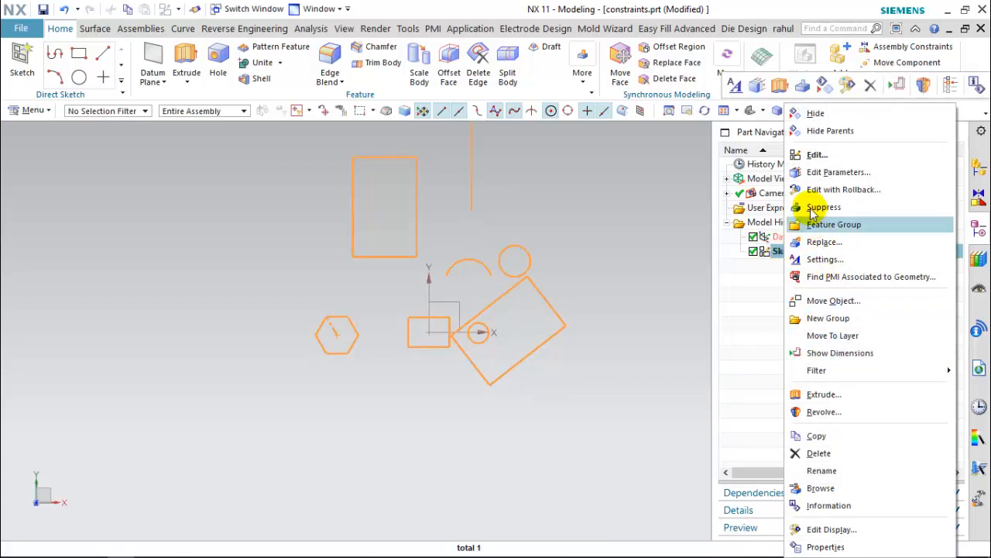
left_click(818, 156)
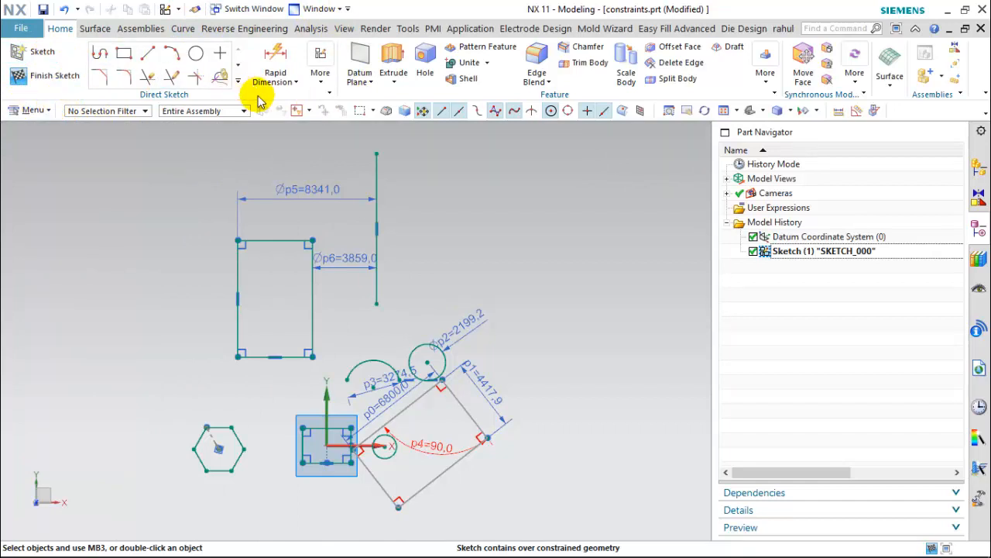
left_click(322, 83)
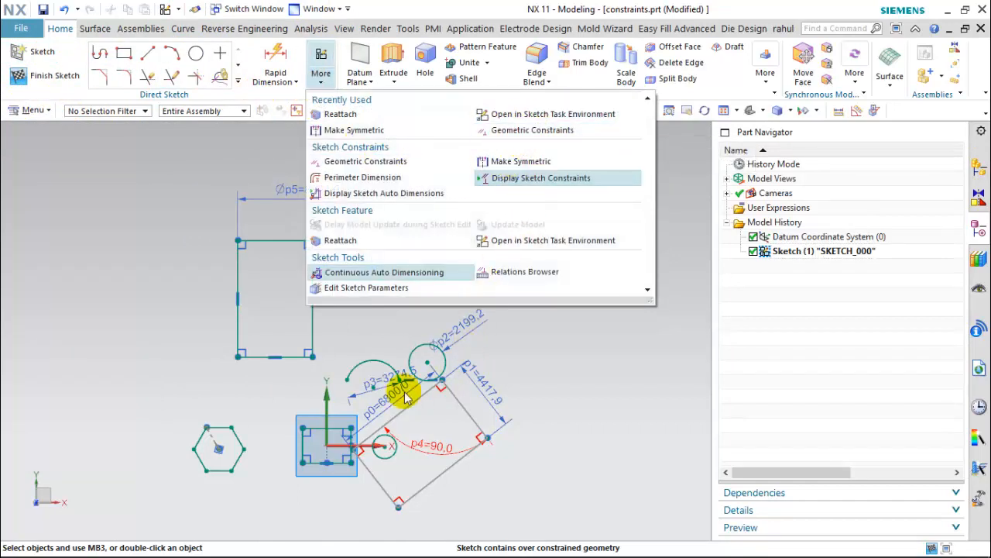
left_click(554, 369)
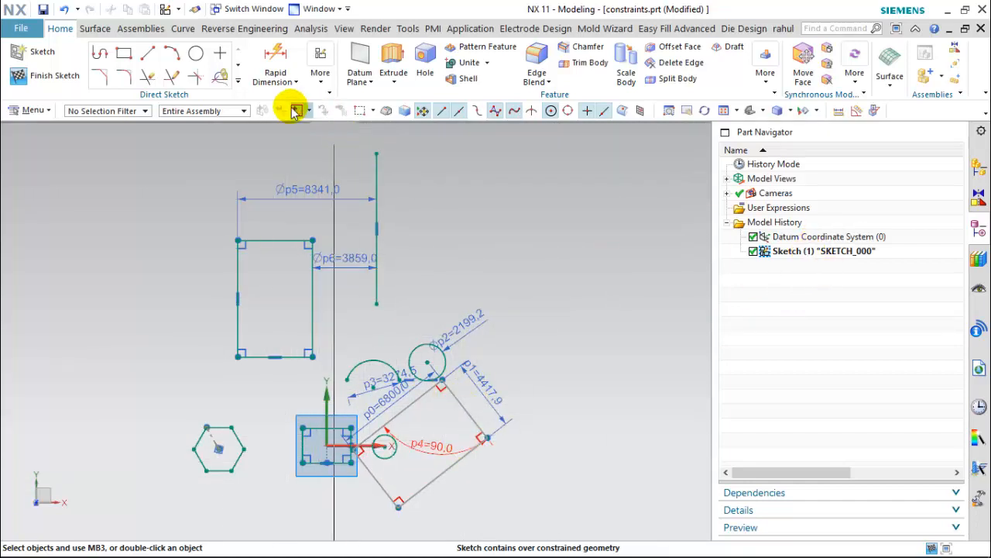
left_click(51, 79)
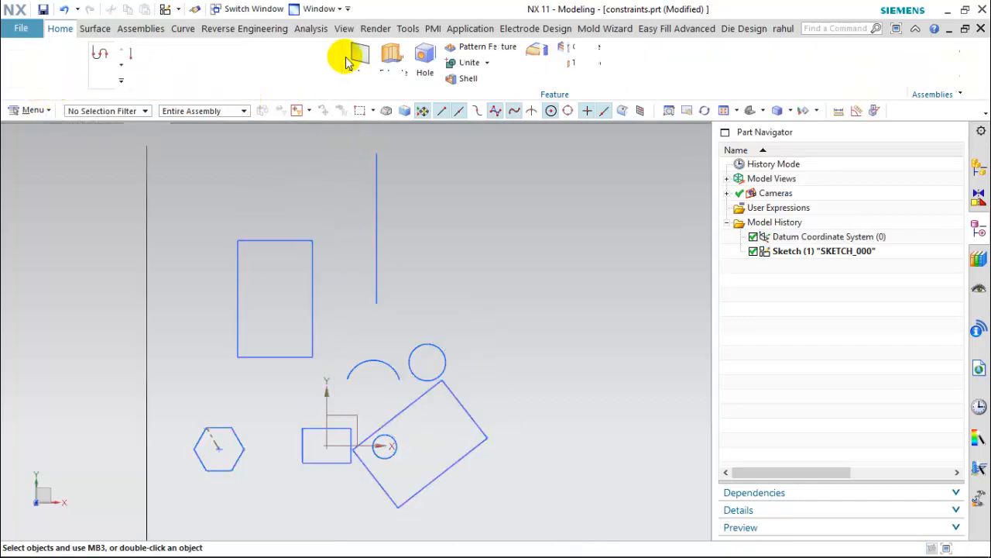
- Open SKETCH_000 in the Sketch task environment using Edit with Rollback, and finish the sketch
left_click(782, 253)
right_click(783, 252)
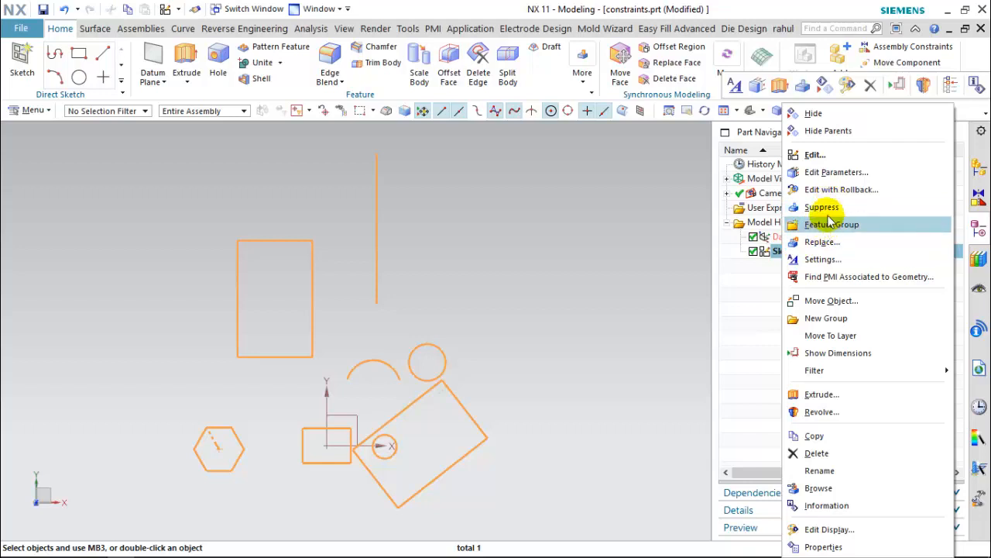
left_click(839, 190)
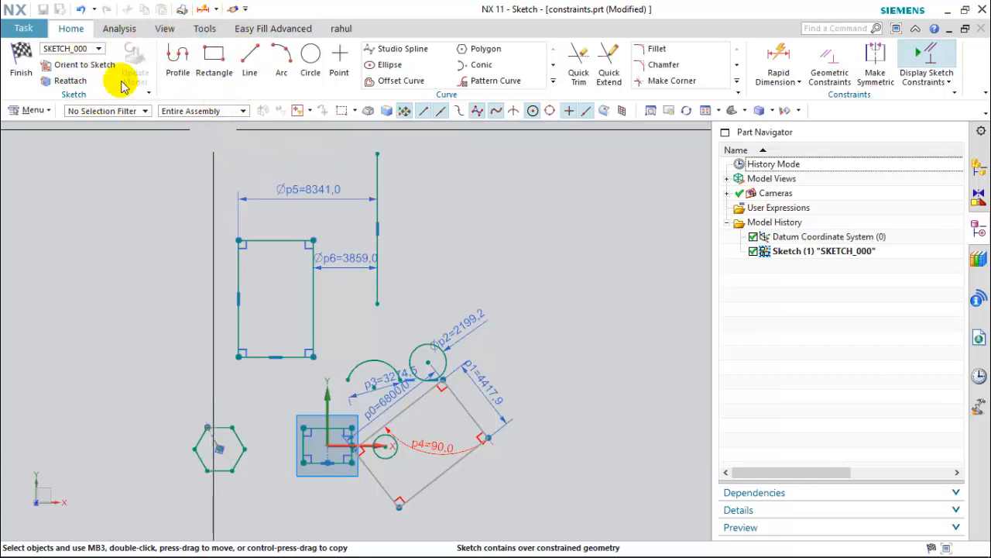
left_click(22, 60)
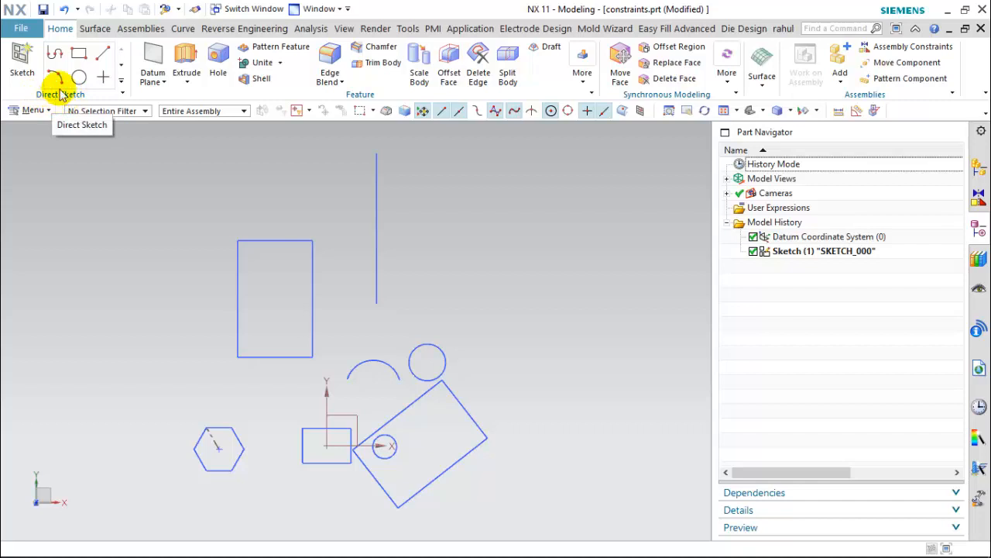
- View the Direct Sketch curve commands, then open the sketch for direct editing from its geometry and finish it
left_click(121, 82)
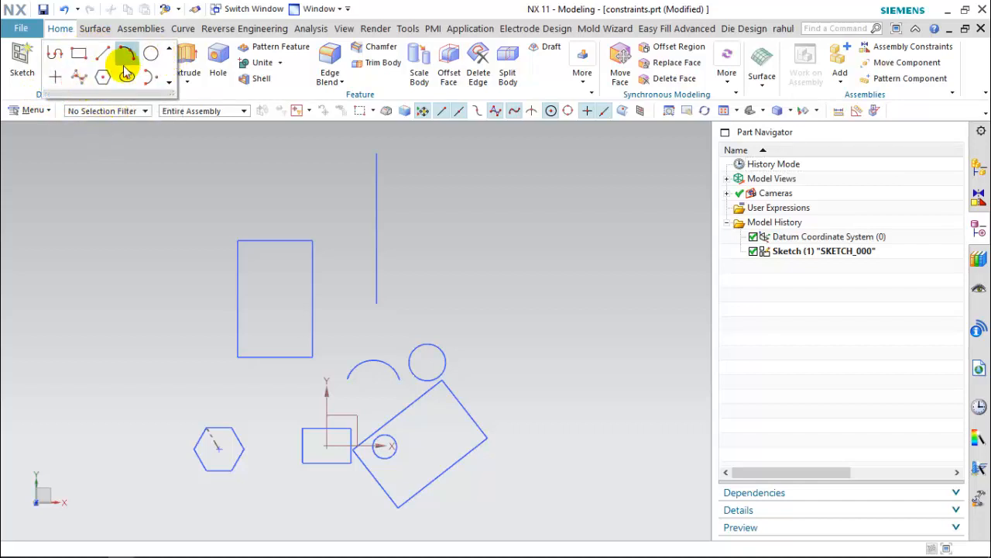
left_click(123, 151)
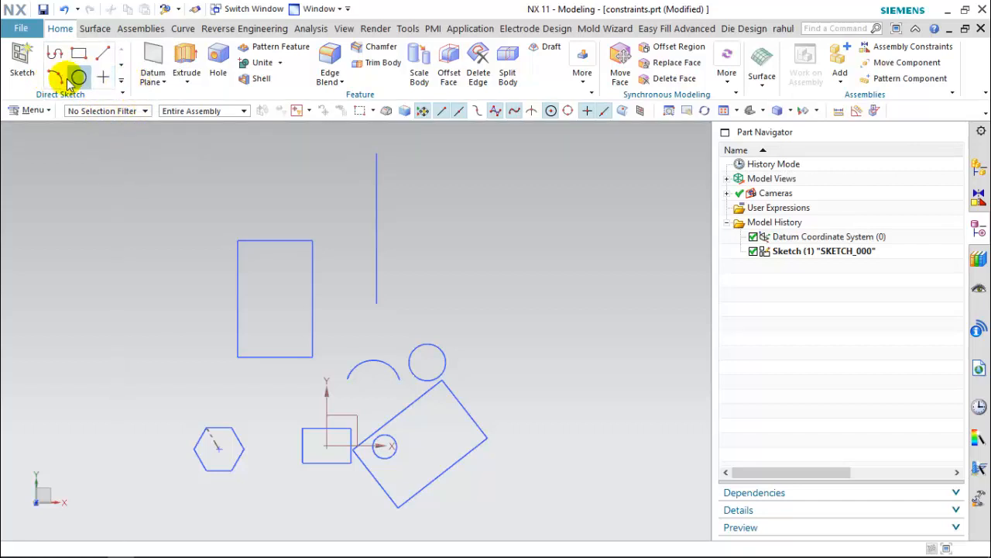
left_click(325, 312)
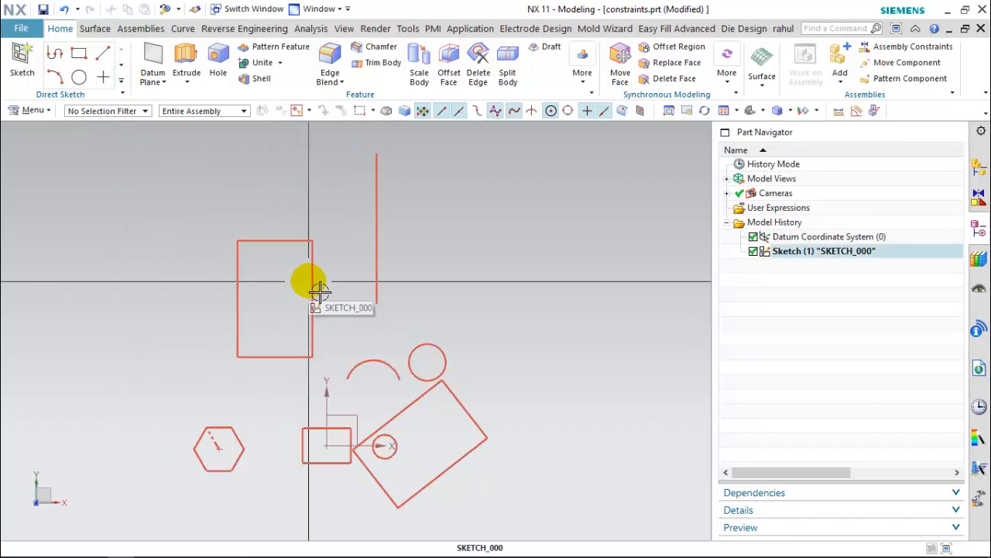
double_click(315, 291)
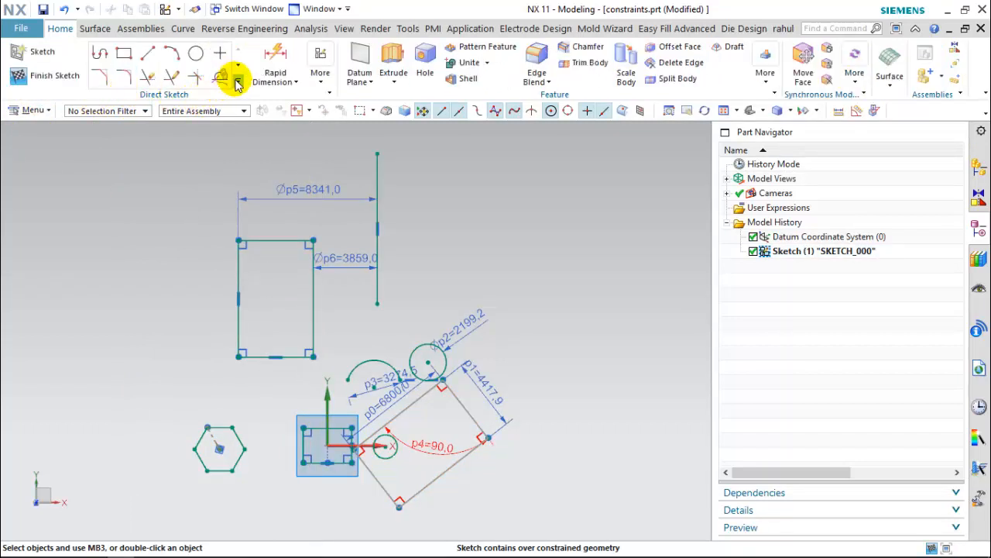
left_click(48, 76)
- Reopen SKETCH_000 in the Sketch task environment using Edit with Rollback
left_click(808, 252)
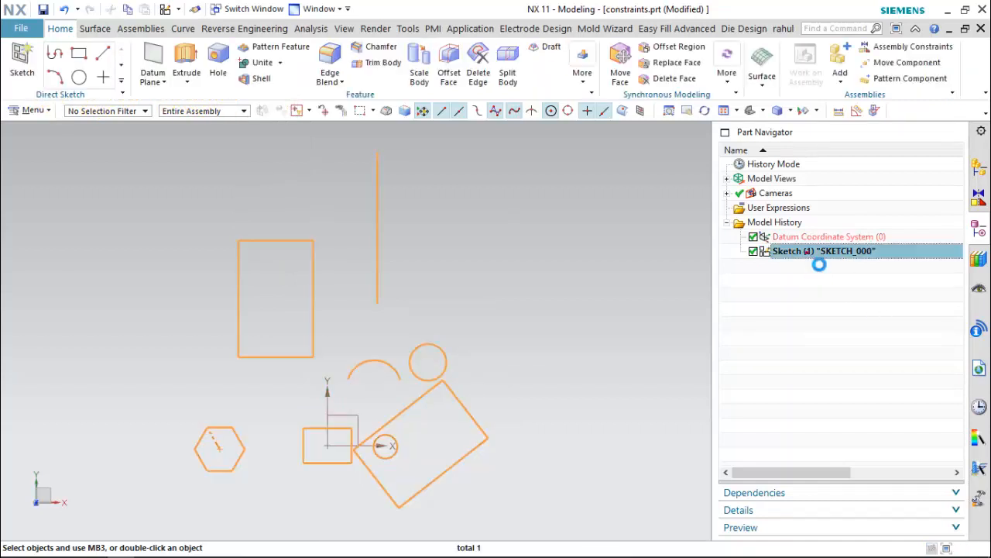
right_click(813, 253)
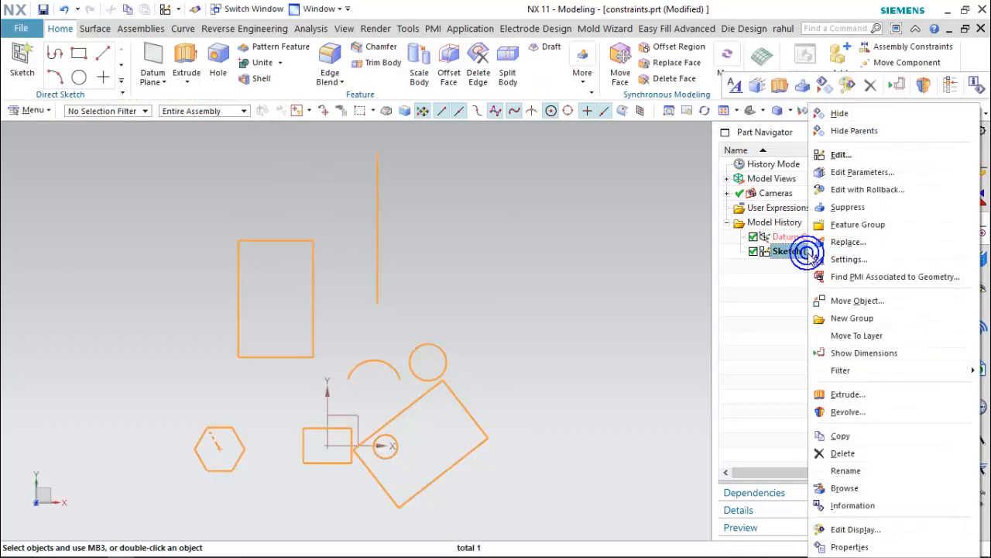
left_click(866, 191)
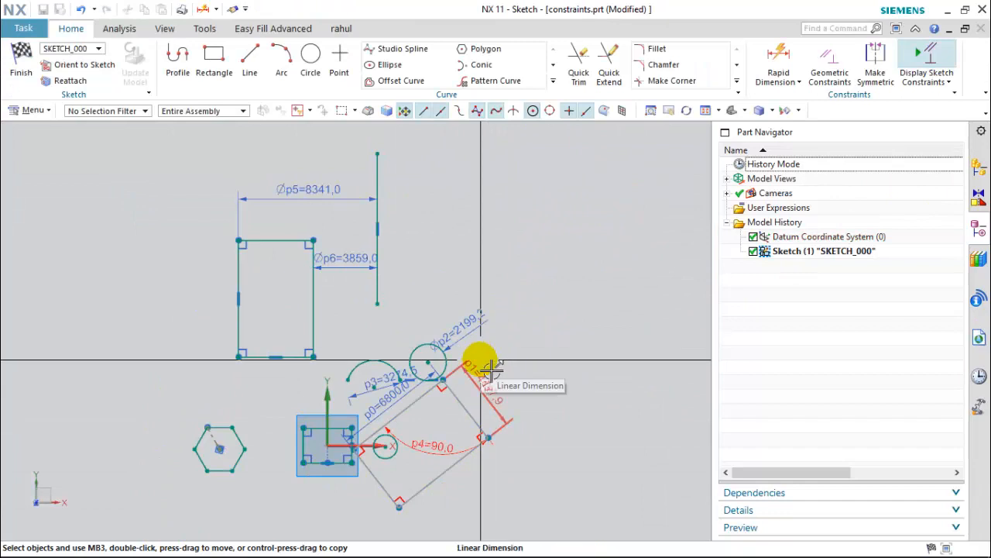
- Delete the overconstraining 90° angular dimension from the tilted rectangle and finish the sketch
scroll(424, 460, "up", 2)
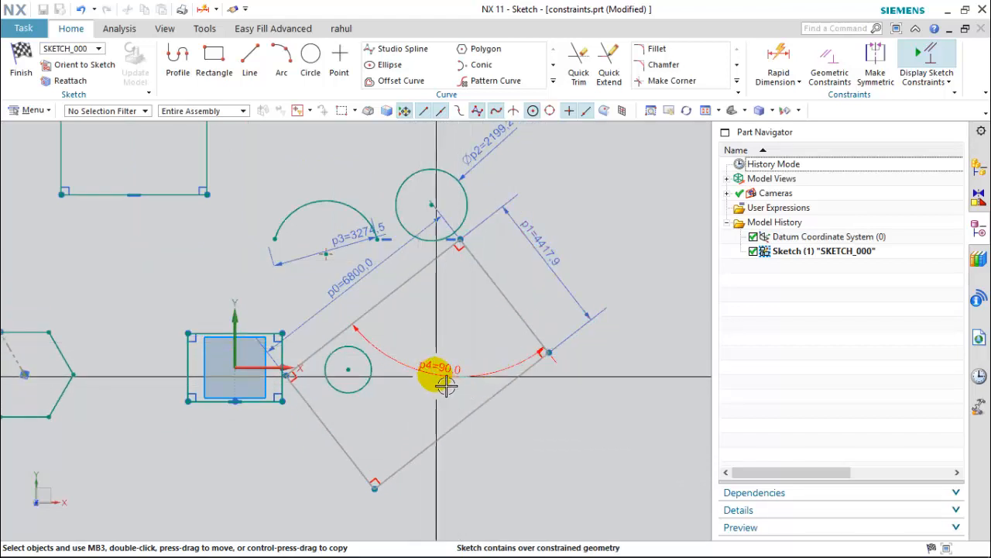
scroll(482, 372, "down", 4)
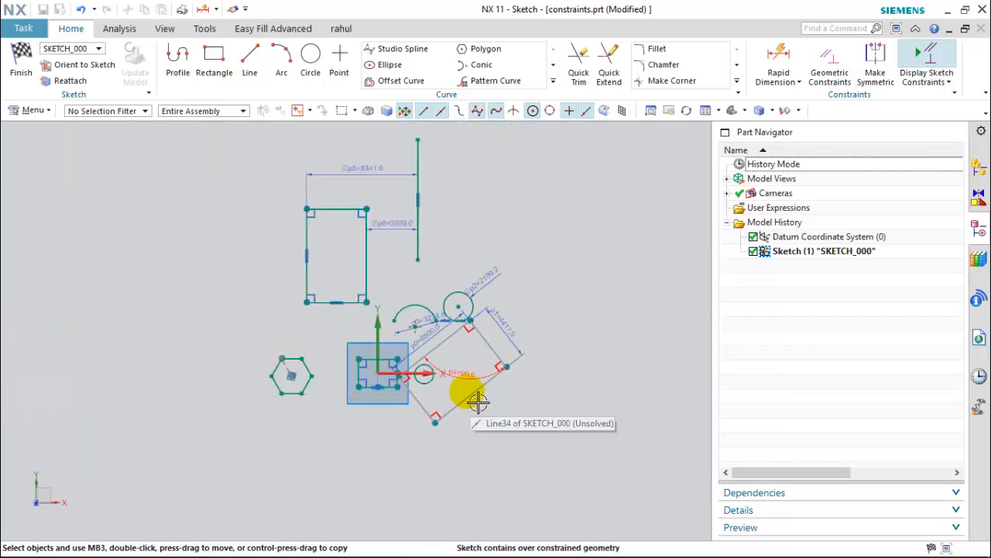
scroll(470, 396, "up", 3)
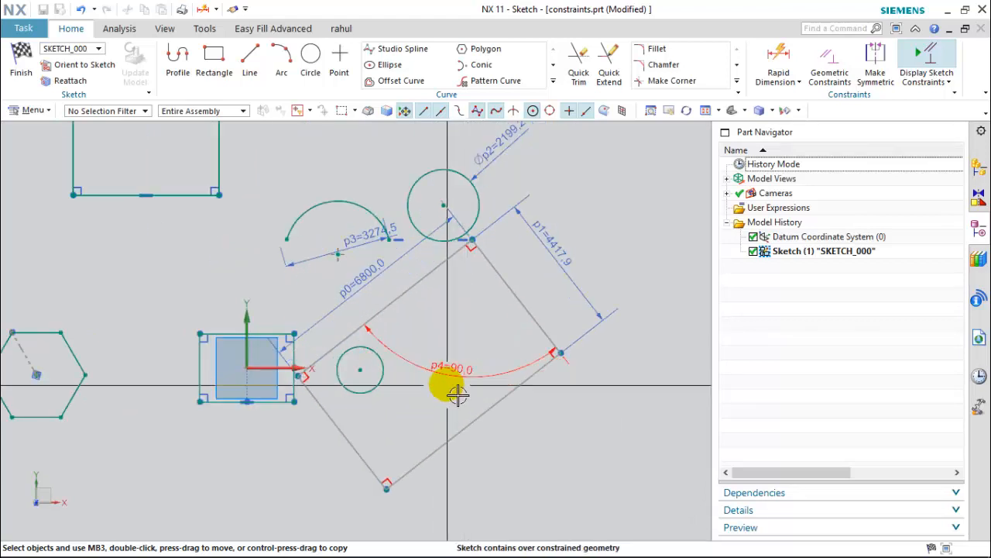
left_click(459, 383)
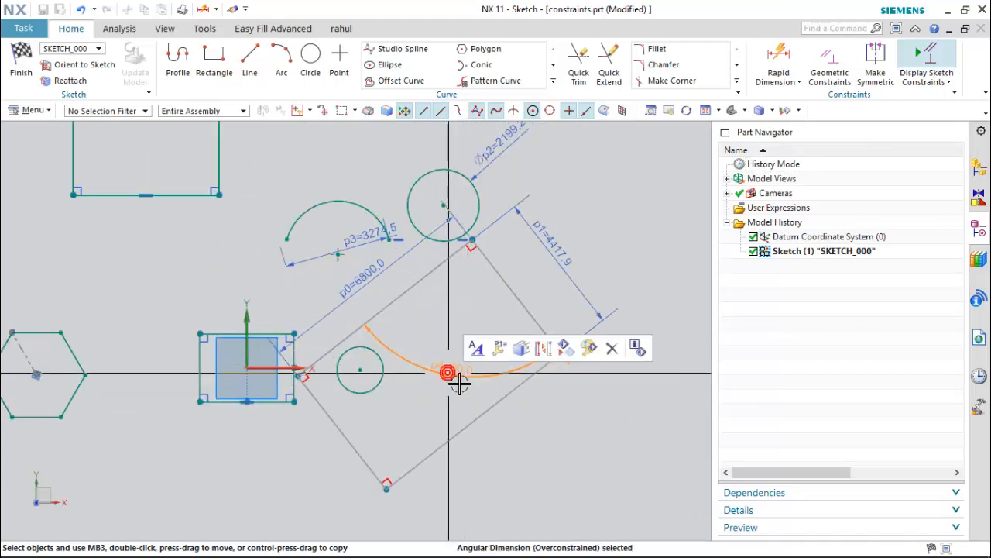
key("Escape")
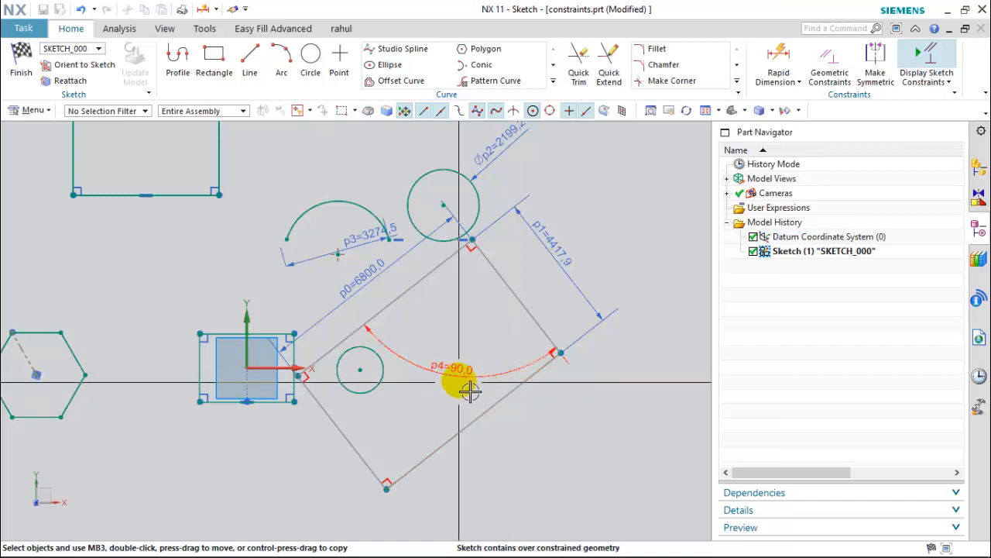
left_click(473, 380)
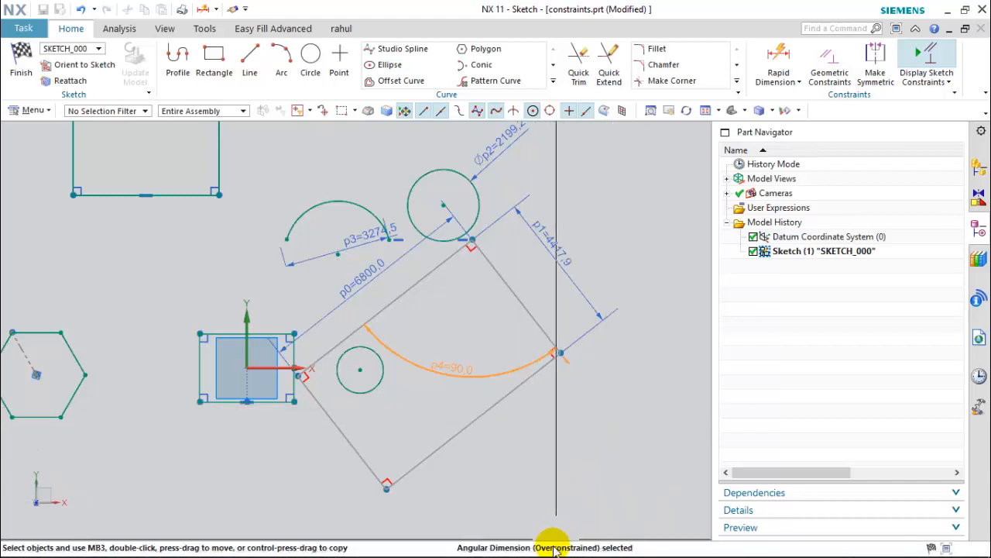
left_click(464, 379)
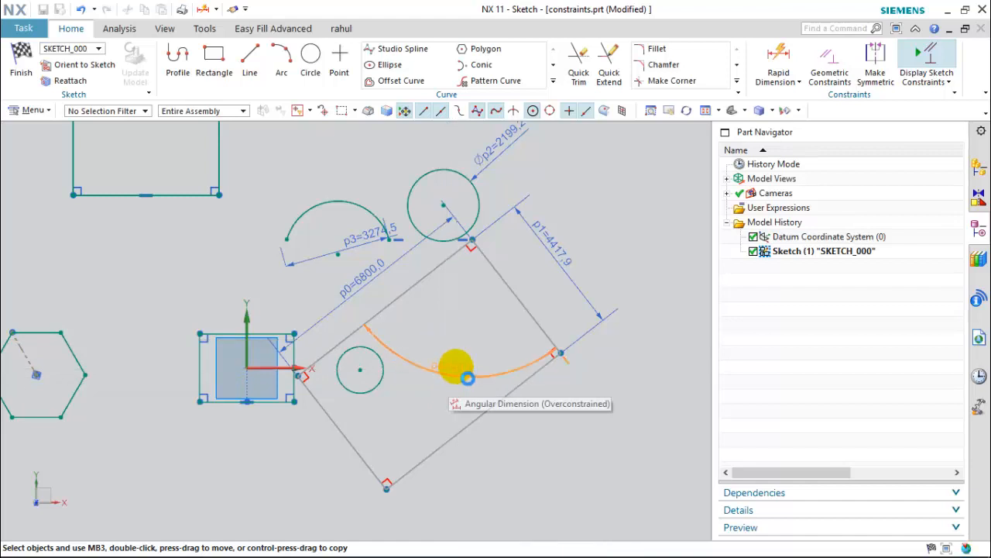
key("Delete")
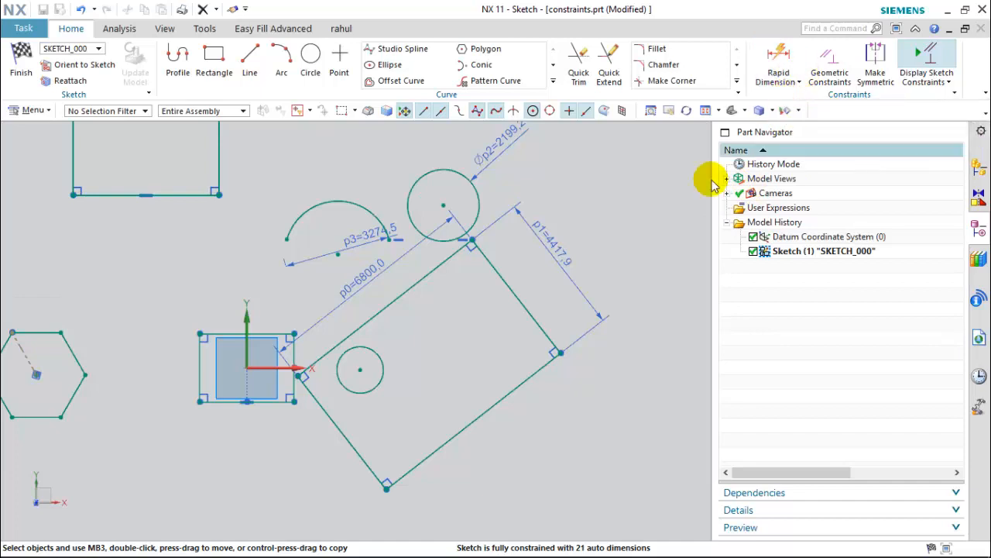
left_click(21, 62)
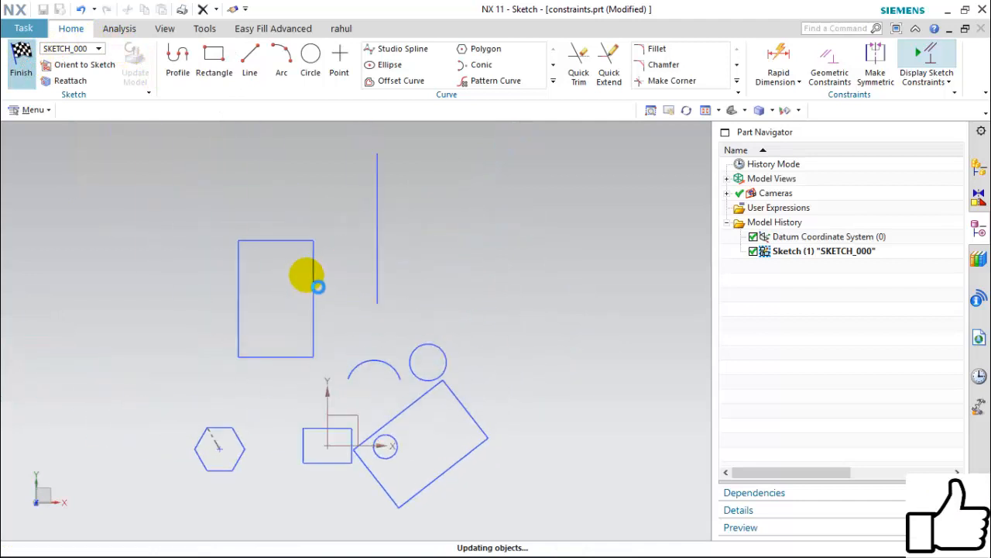